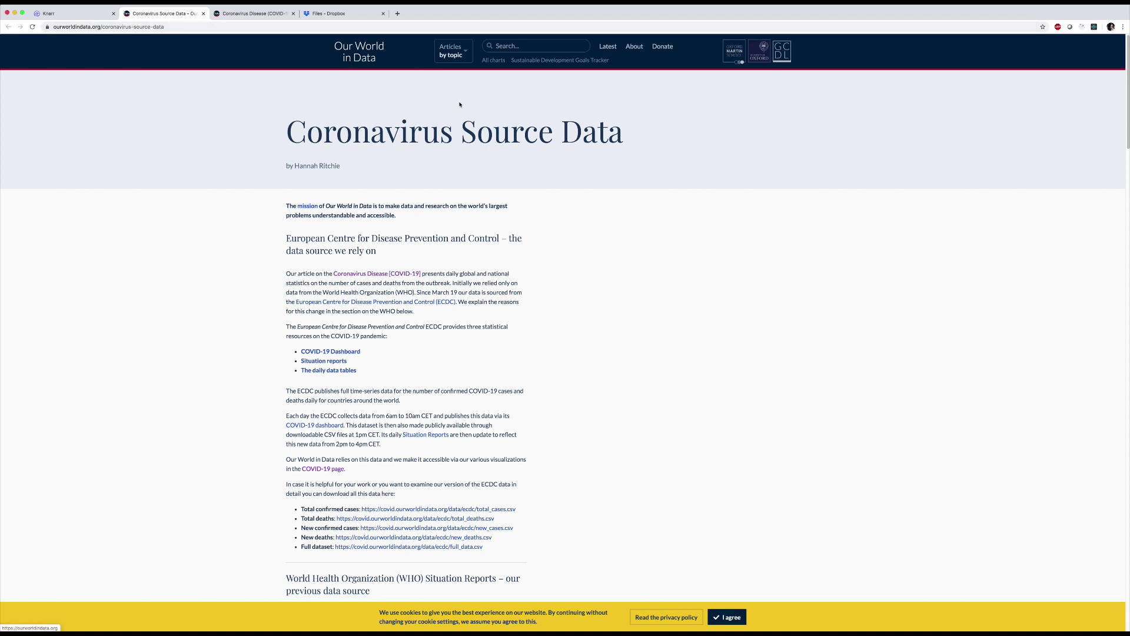
Download the full COVID-19 dataset CSV from the Our World in Data page
scroll(550, 196, "down", 1)
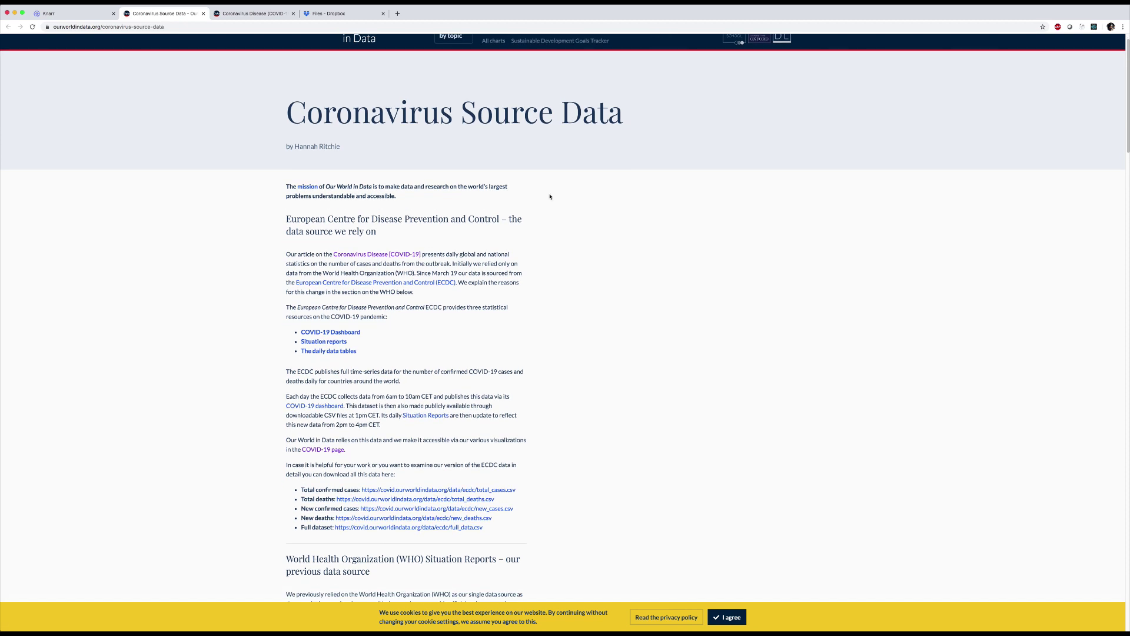
scroll(437, 109, "up", 1)
left_click(136, 26)
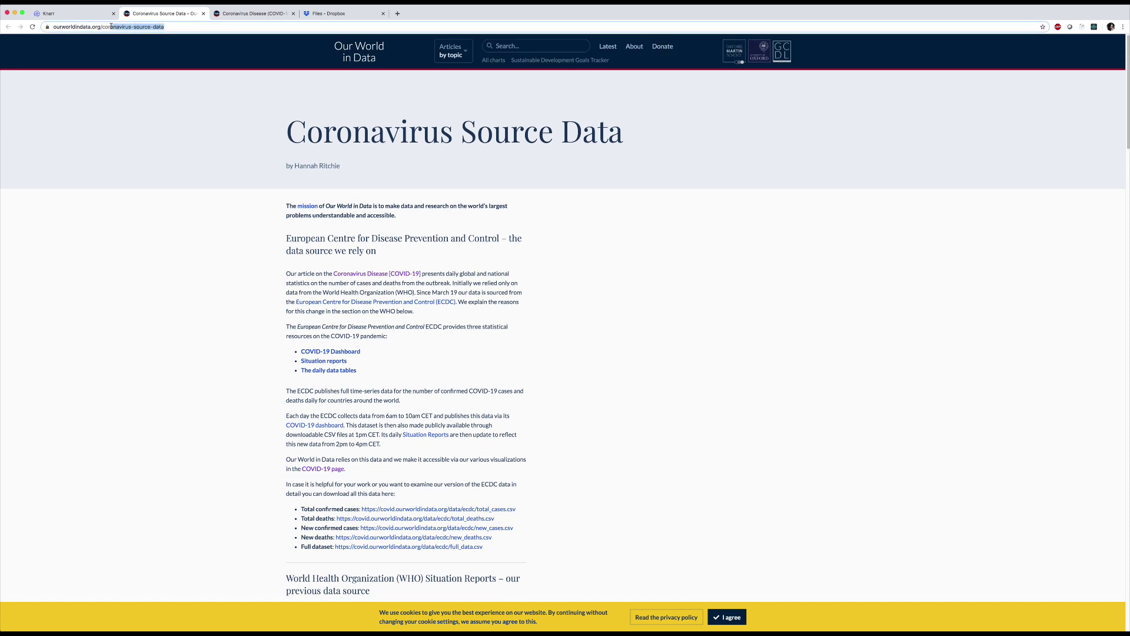
key("End")
scroll(326, 126, "down", 10)
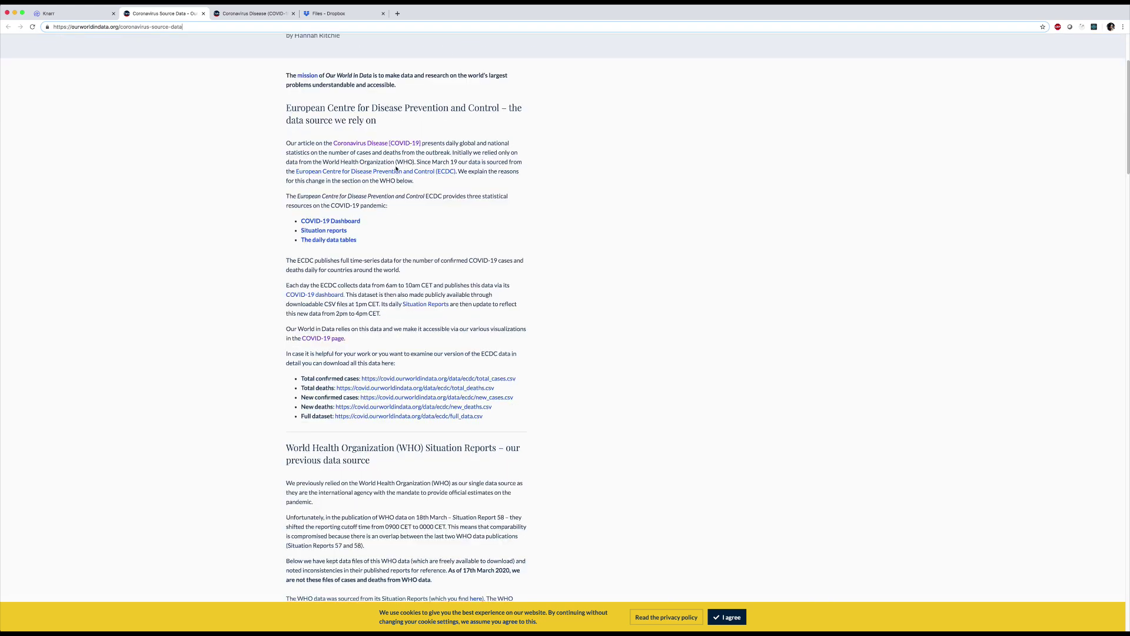
scroll(435, 247, "down", 1)
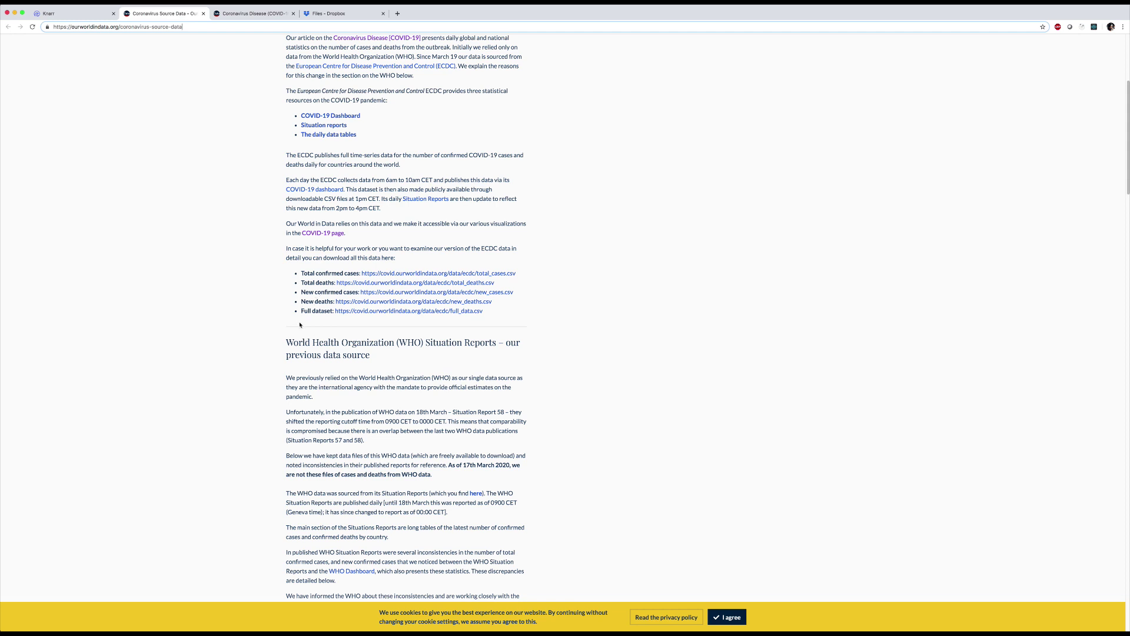
left_click(328, 311)
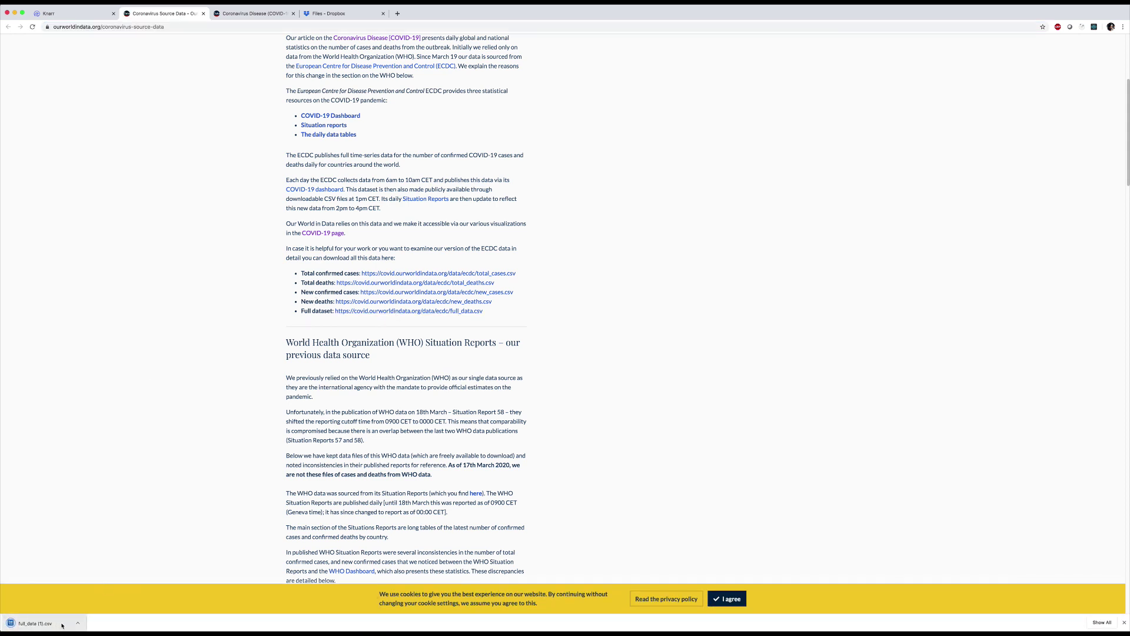
Reveal full_data (1).csv in the Downloads folder, then bring up the Dropbox files page
left_click(78, 623)
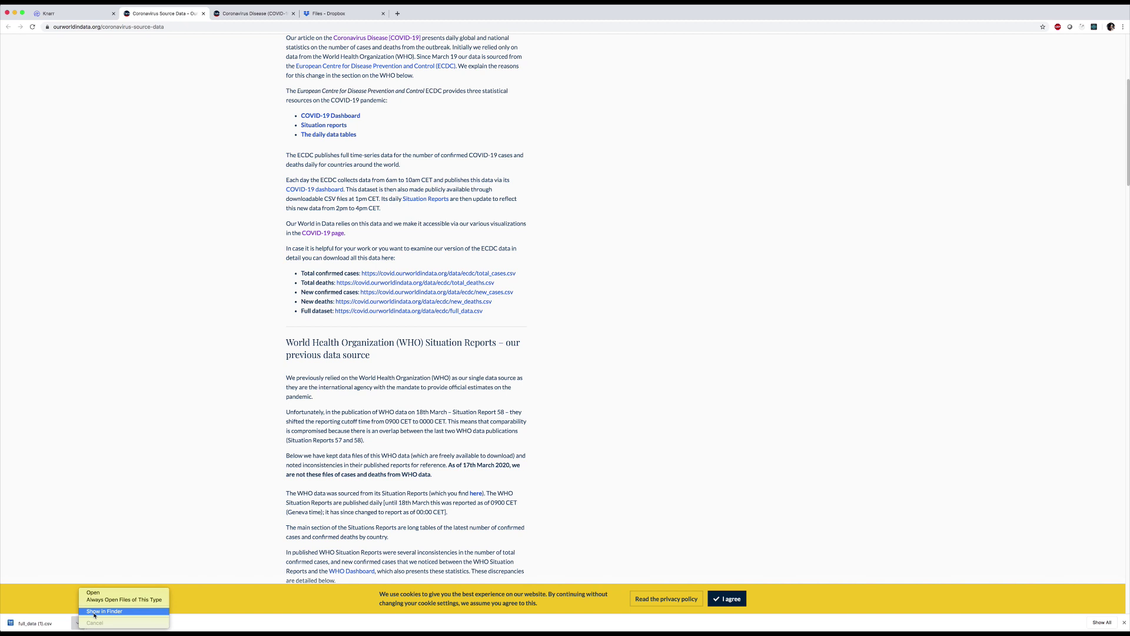
left_click(94, 615)
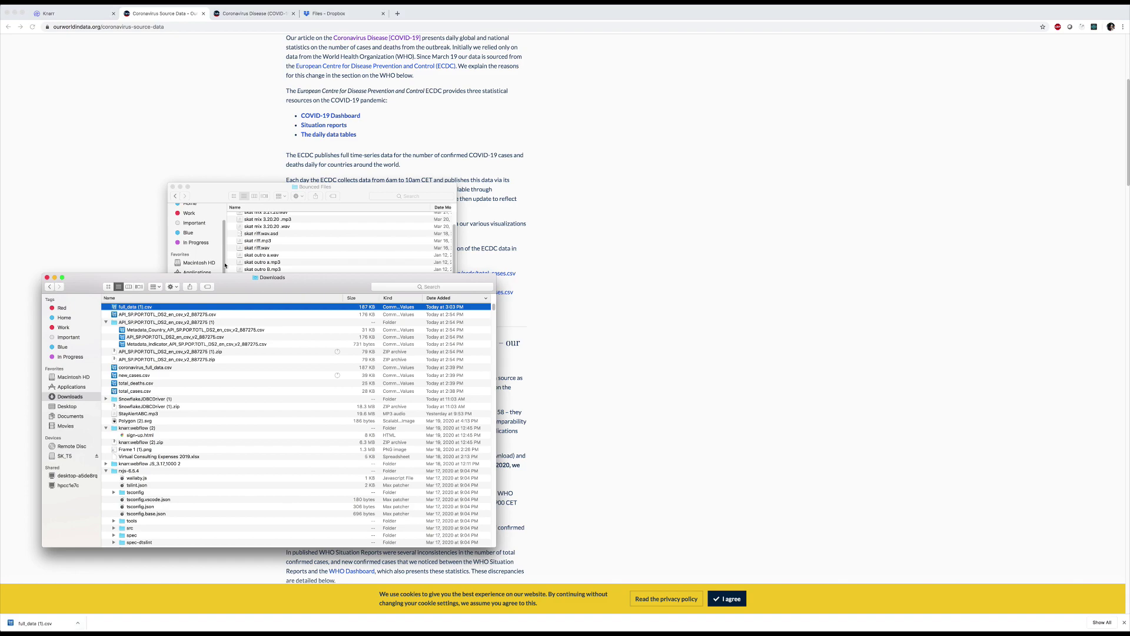
left_click_drag(259, 288, 471, 277)
key("super+h")
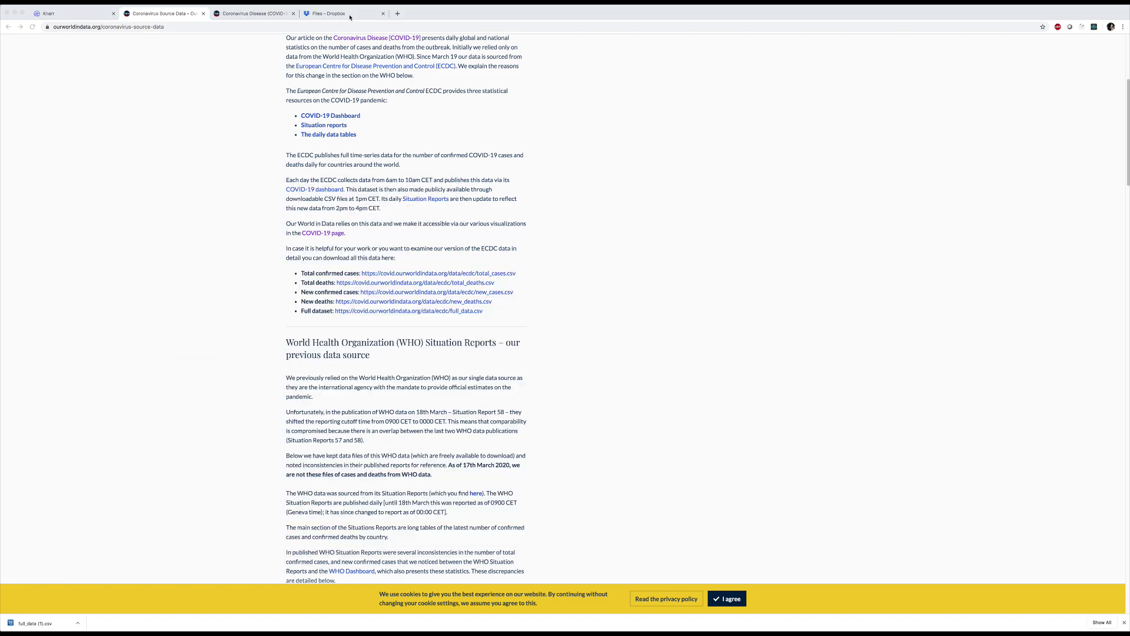
key("super+4")
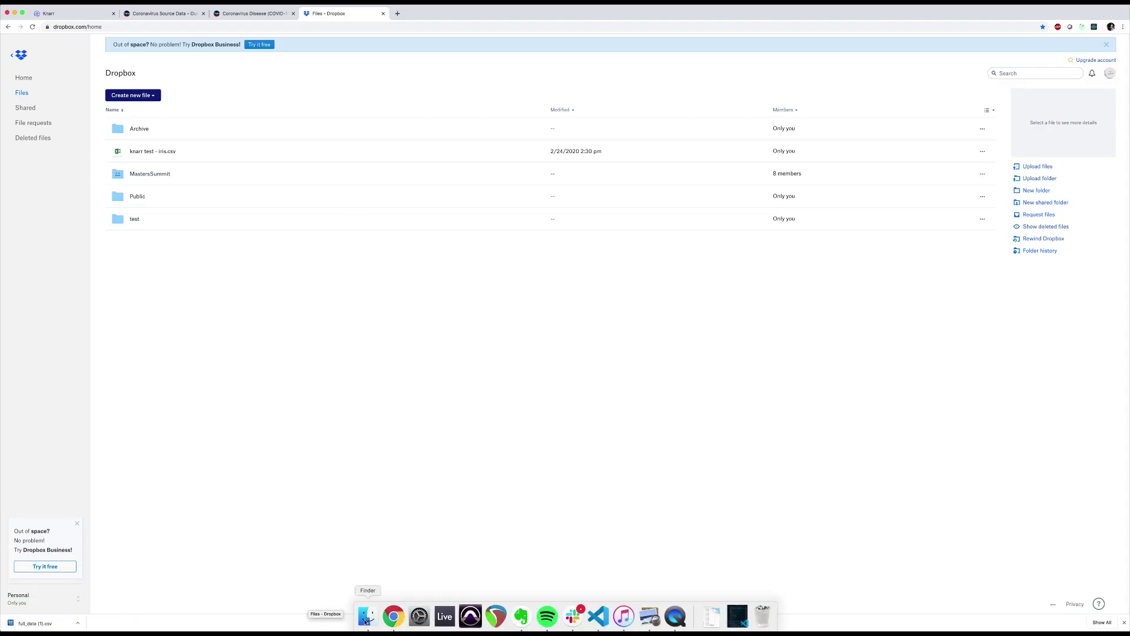
Upload full_data (1).csv from the Downloads folder into Dropbox files
left_click(368, 615)
left_click_drag(377, 291, 173, 385)
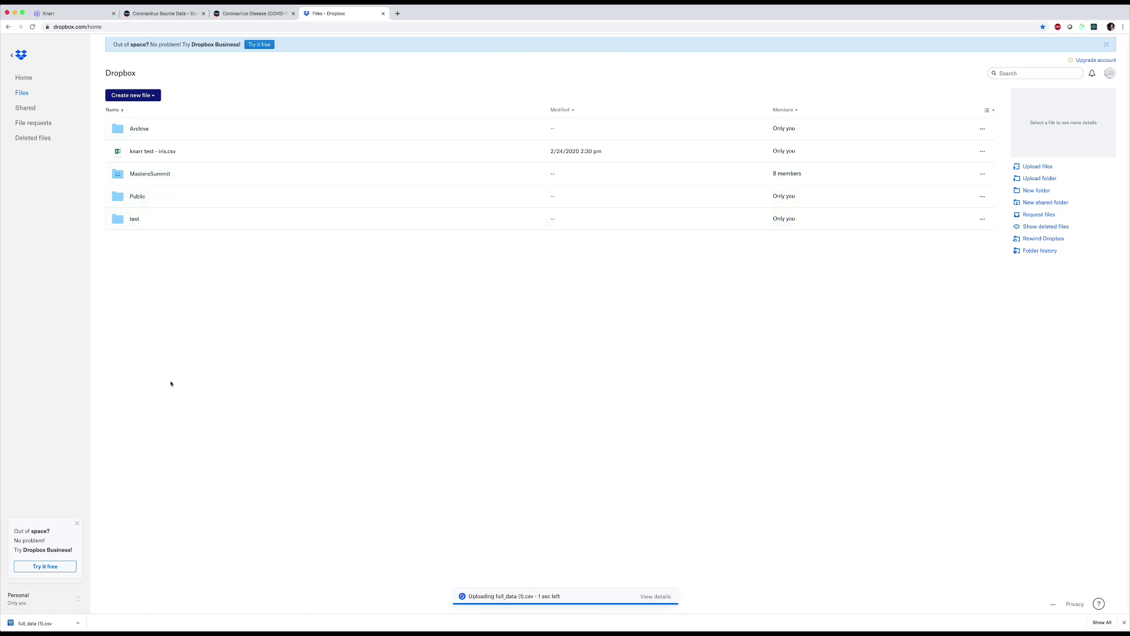
left_click(372, 155)
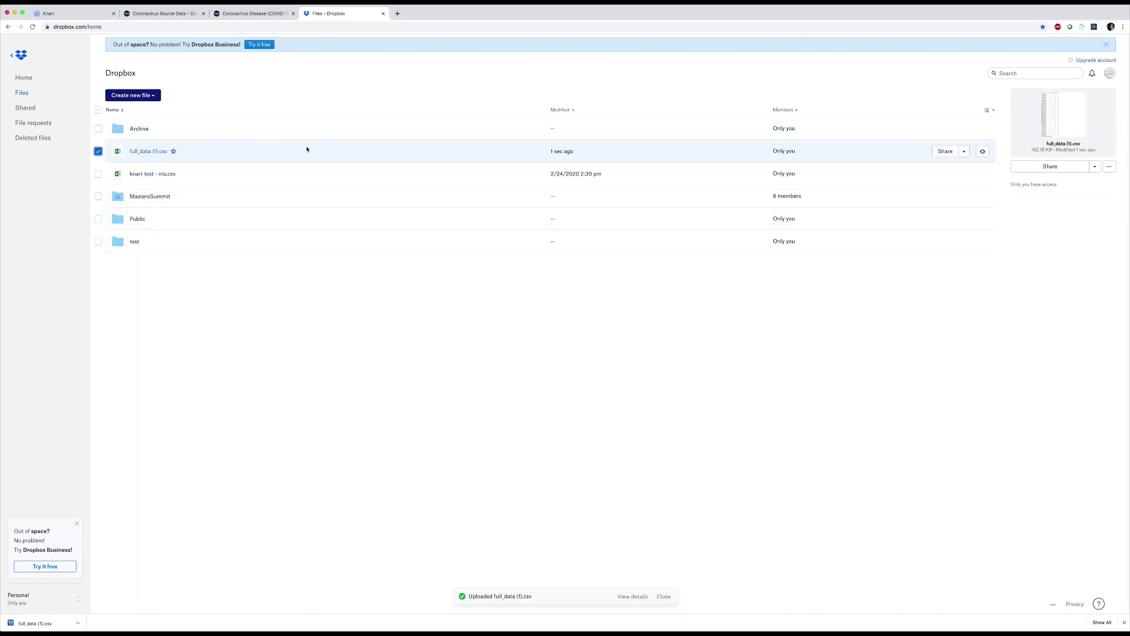
left_click(982, 151)
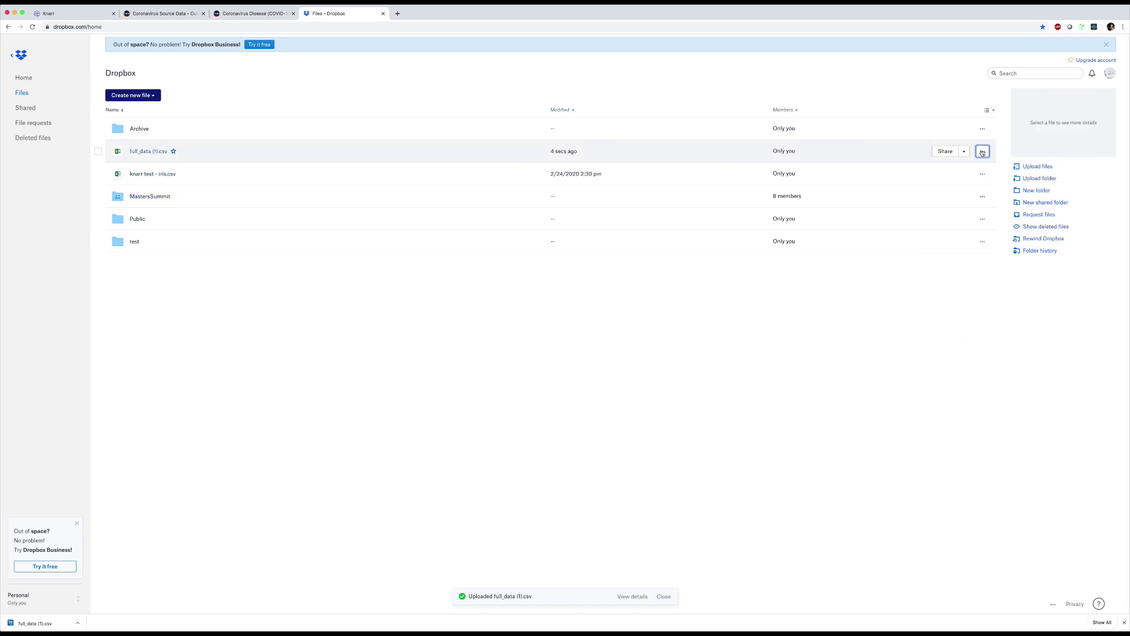
Rename the uploaded file to corona virus.csv, then go to the Knarr site
left_click(982, 152)
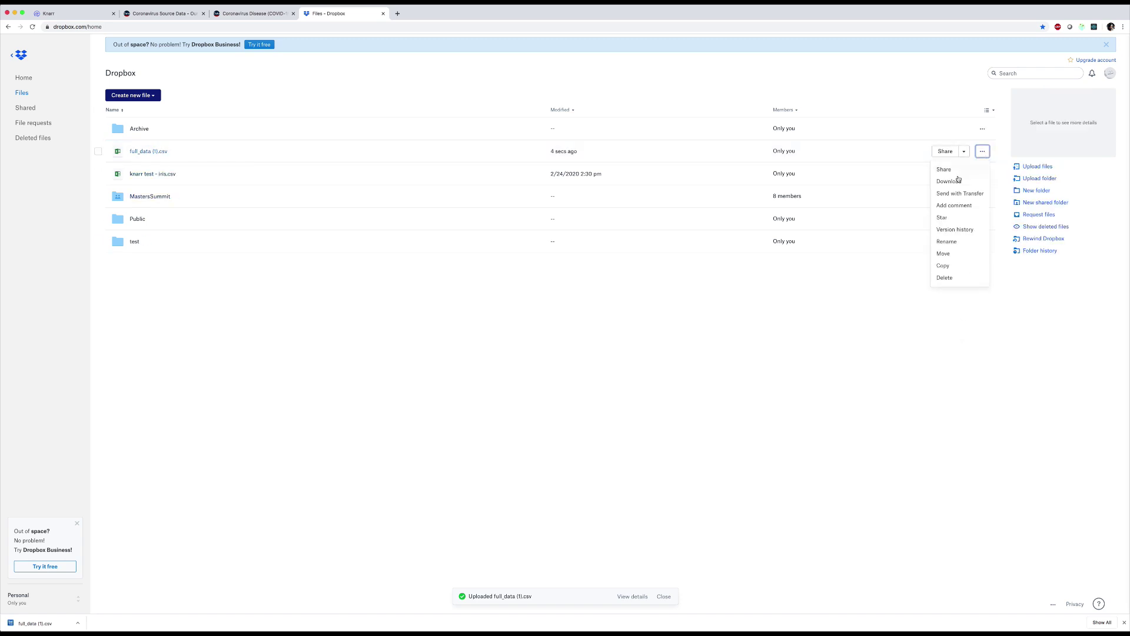
left_click(955, 242)
type("co")
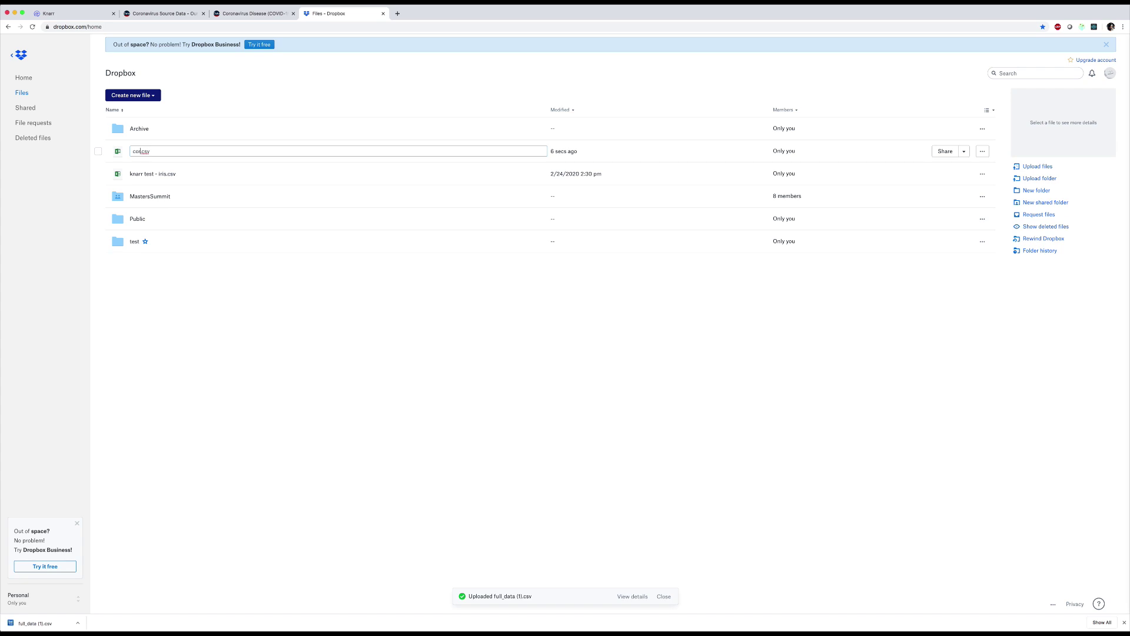
type("rona virus")
key("Return")
left_click(748, 150)
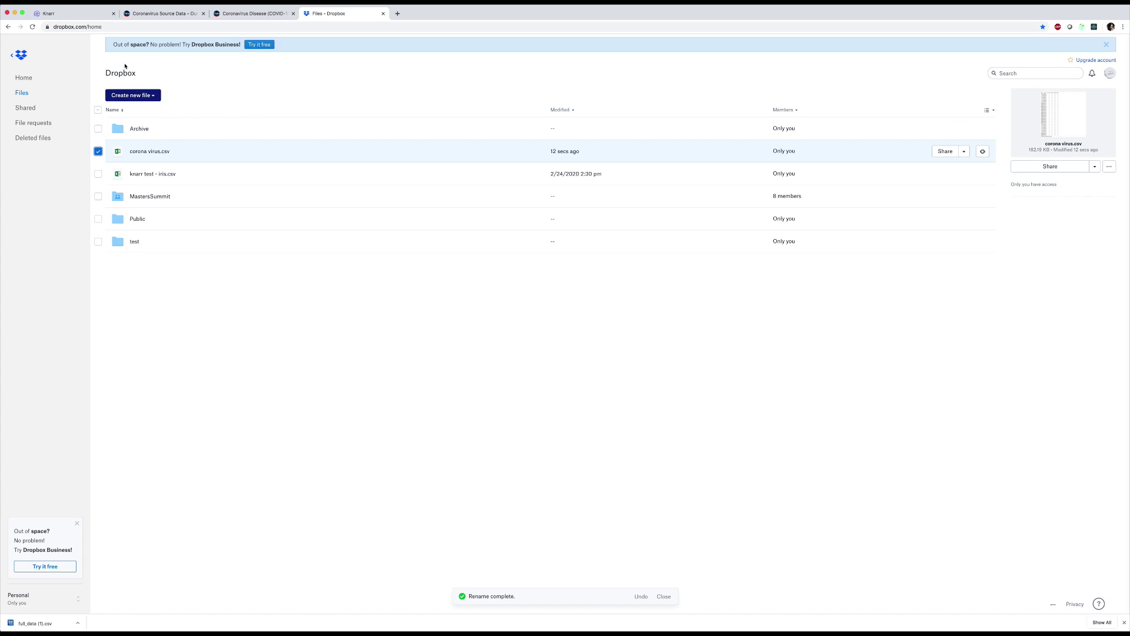
left_click(83, 14)
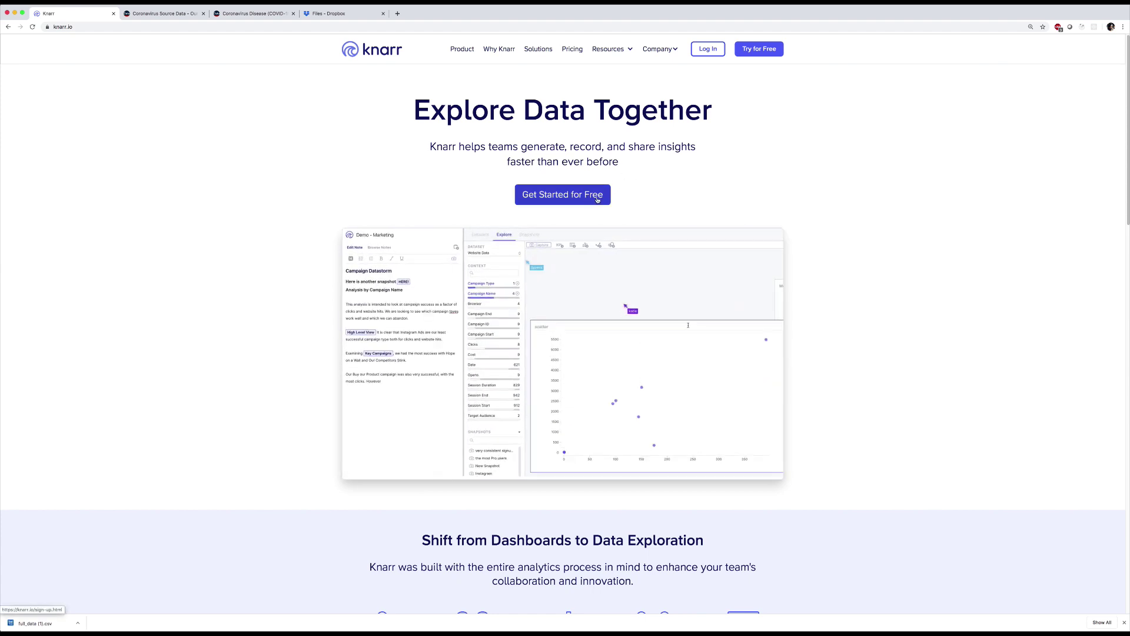
Log in to Knarr, start a new project and add a dataset to it
left_click(708, 49)
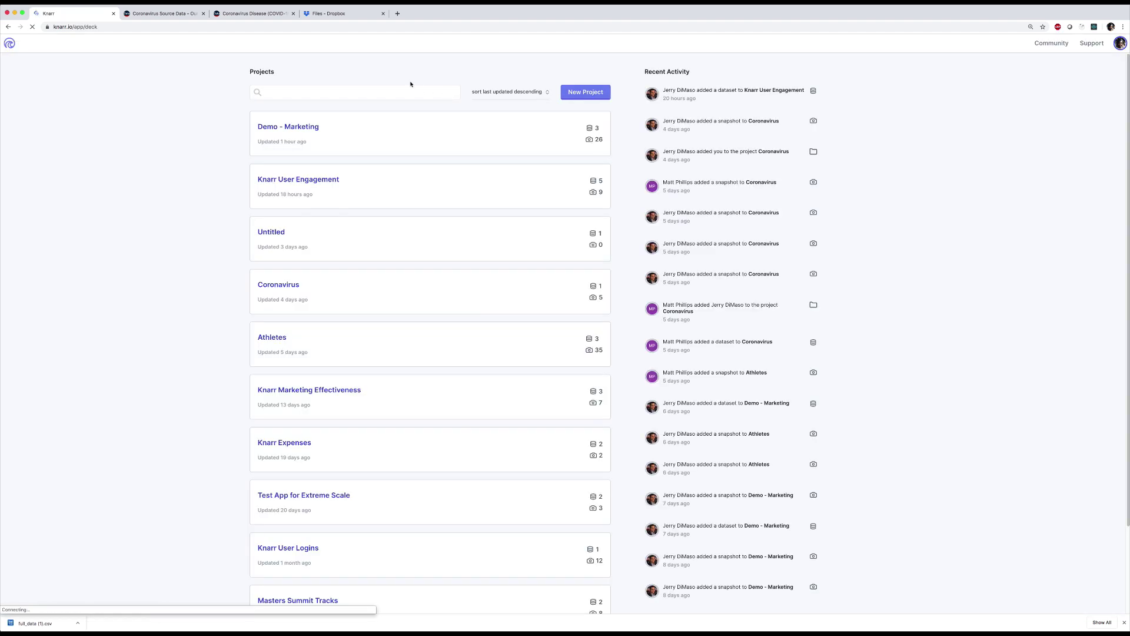
left_click(603, 96)
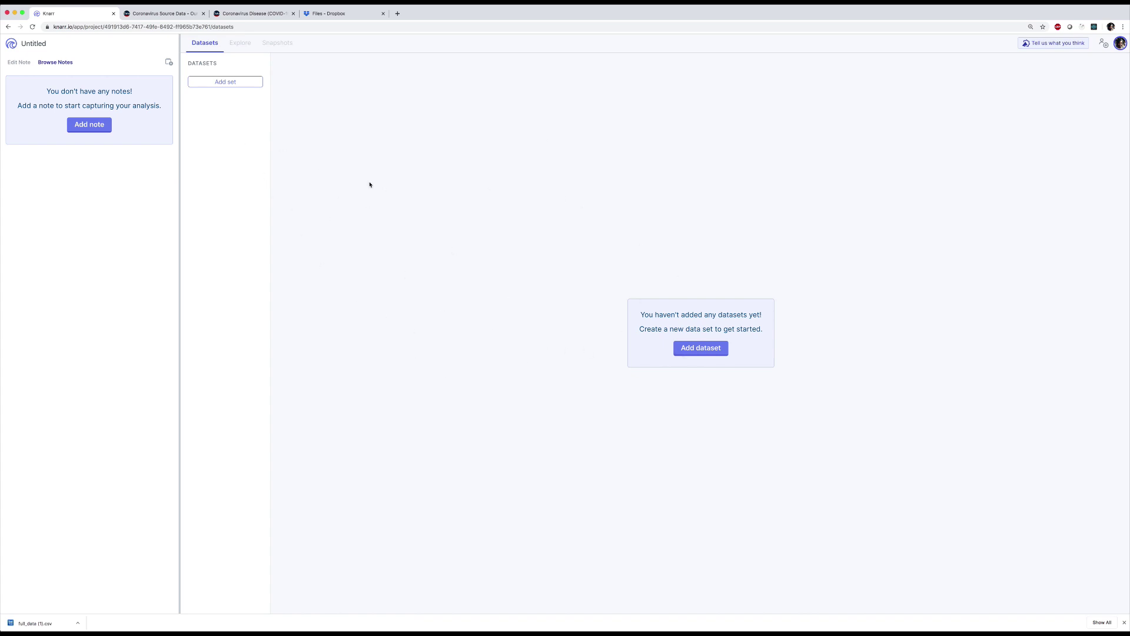
left_click(695, 352)
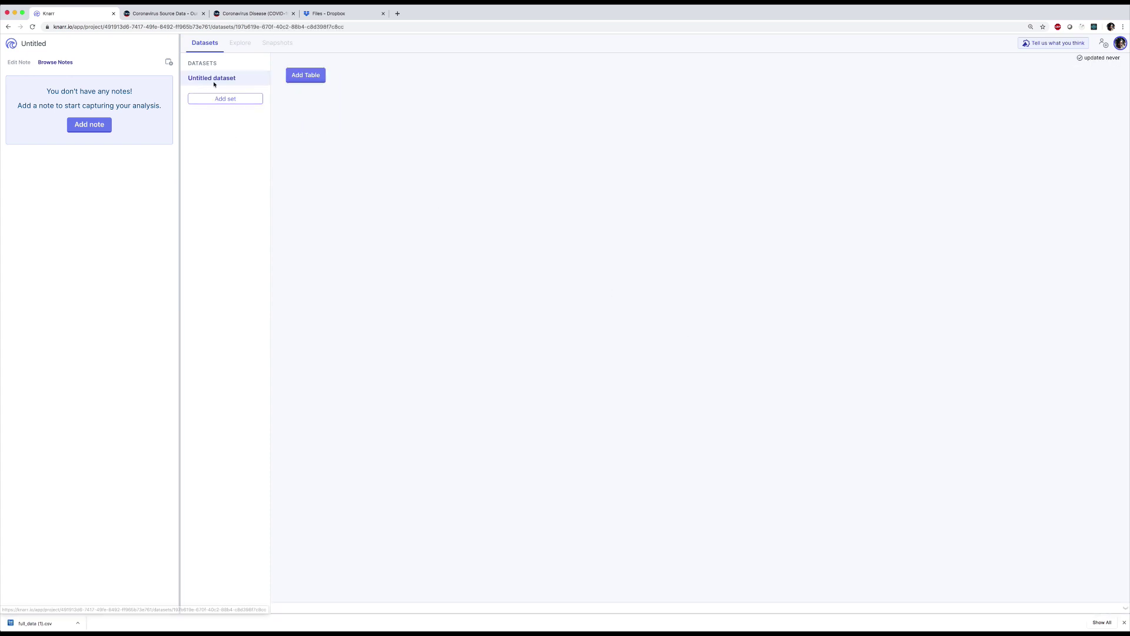
Name the dataset 'Our World in Data' and open a new table editor
left_click(216, 82)
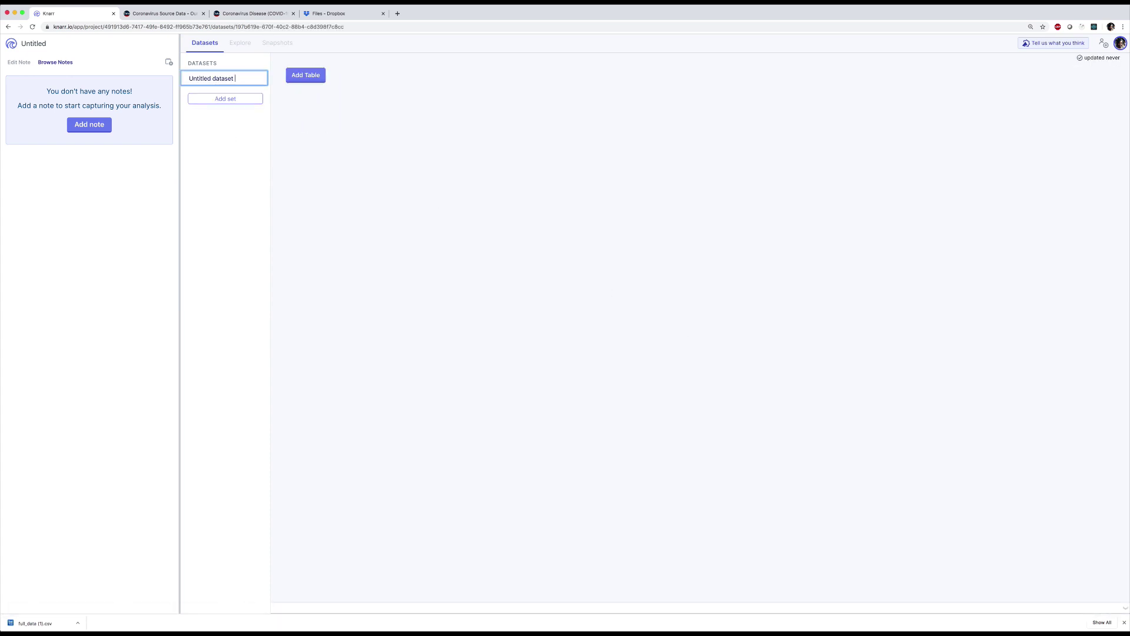
key("super+a")
type("Our World in Data")
key("Return")
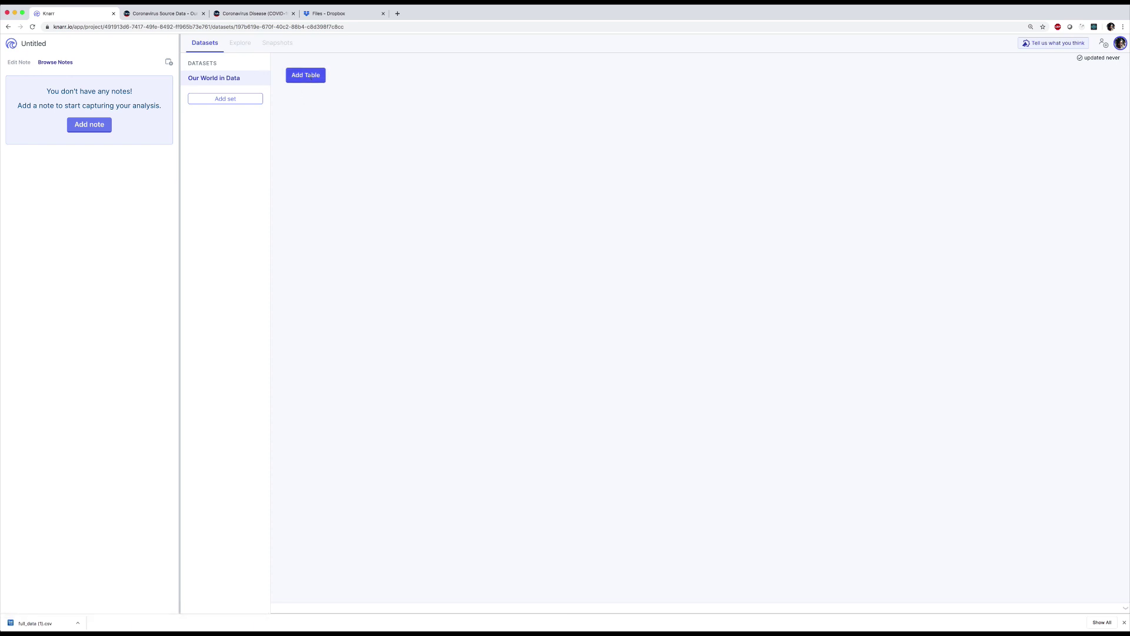
left_click(298, 75)
left_click(299, 75)
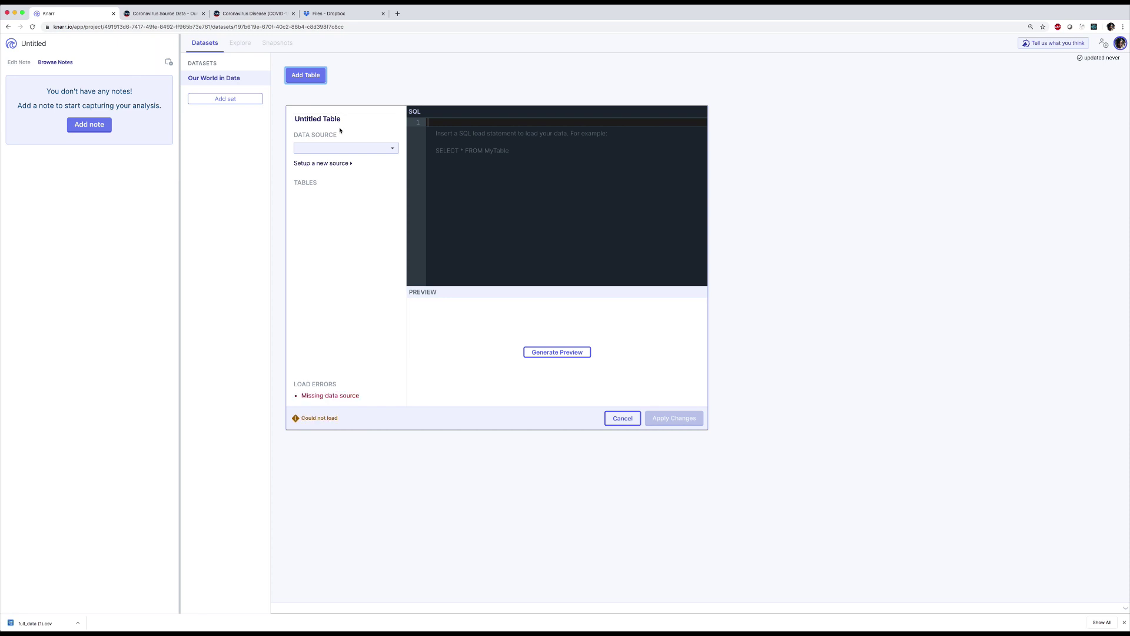
Choose the existing db2 data source for the new table
left_click(347, 164)
left_click(344, 219)
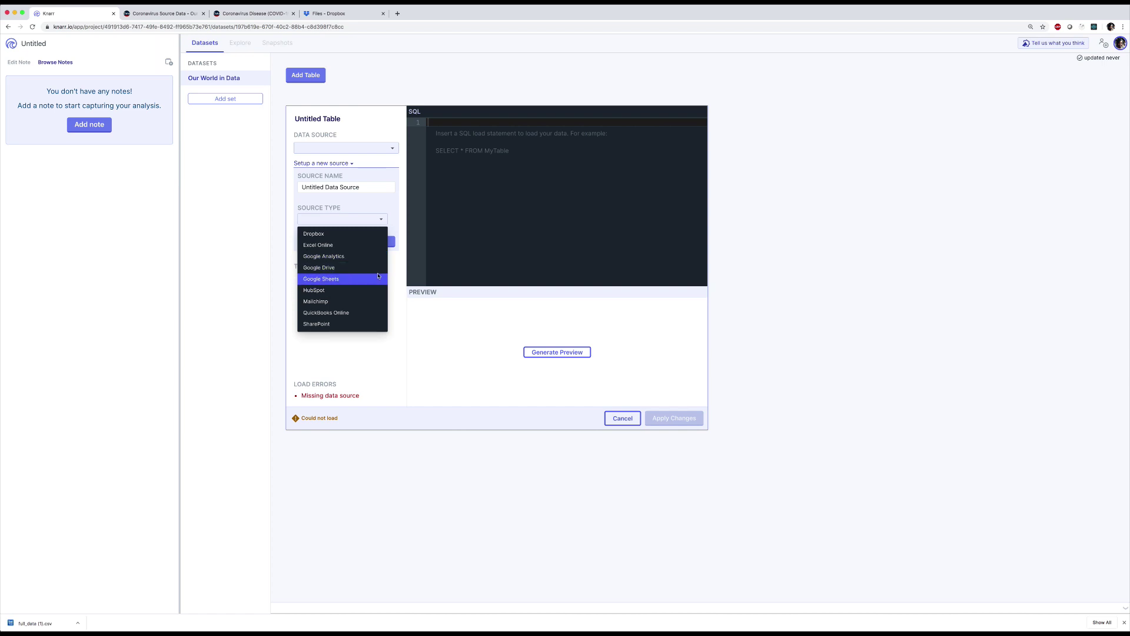
left_click(401, 295)
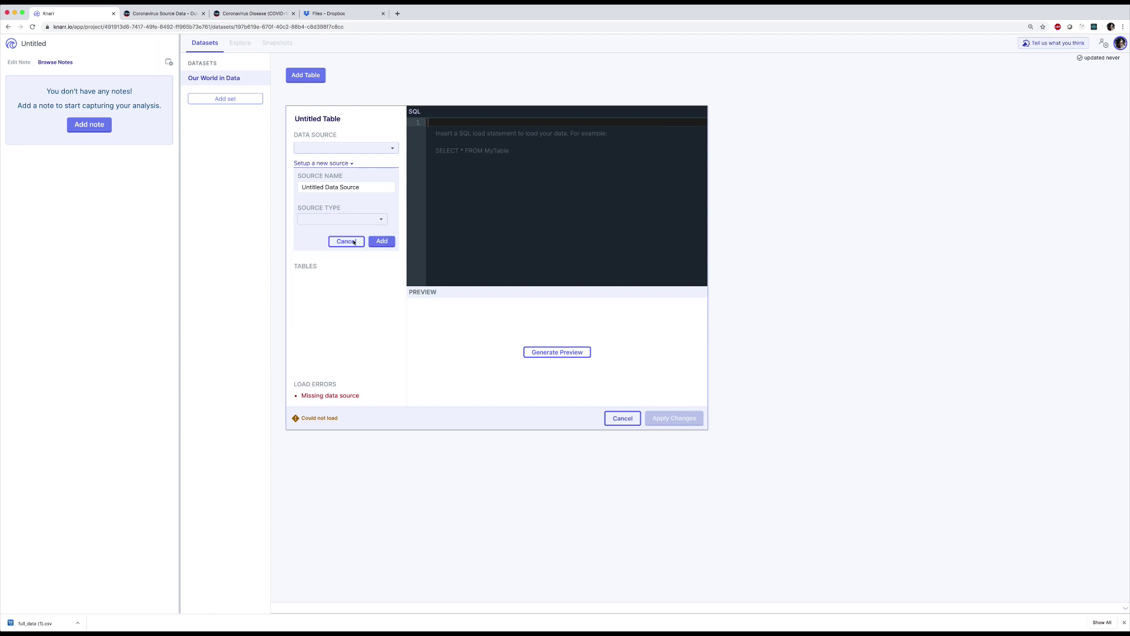
left_click(354, 242)
left_click(378, 151)
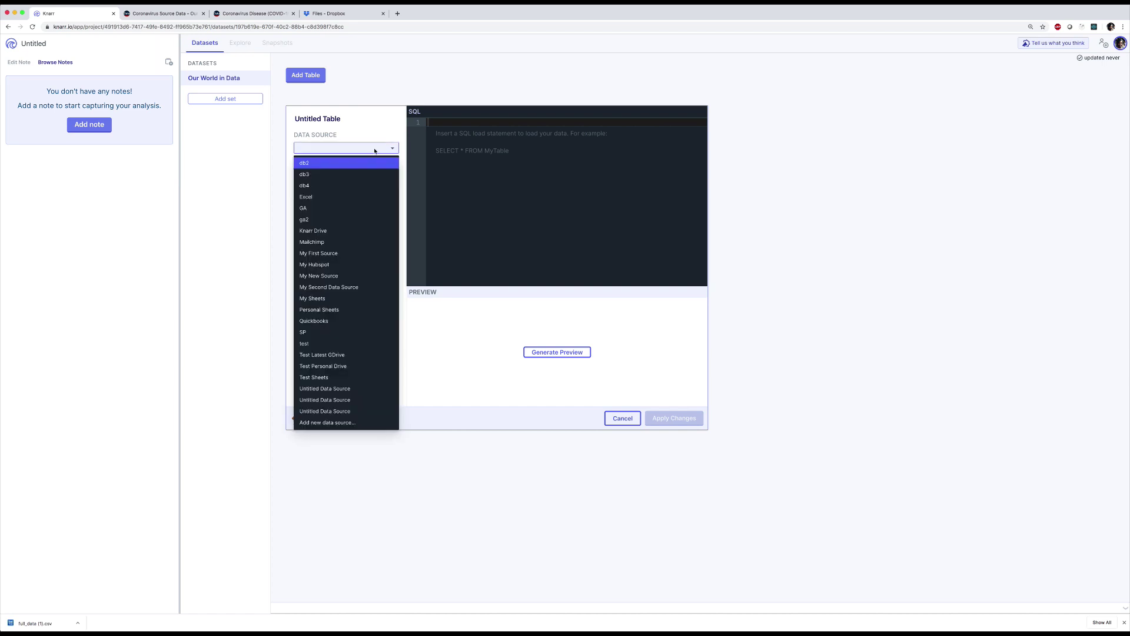
left_click(321, 164)
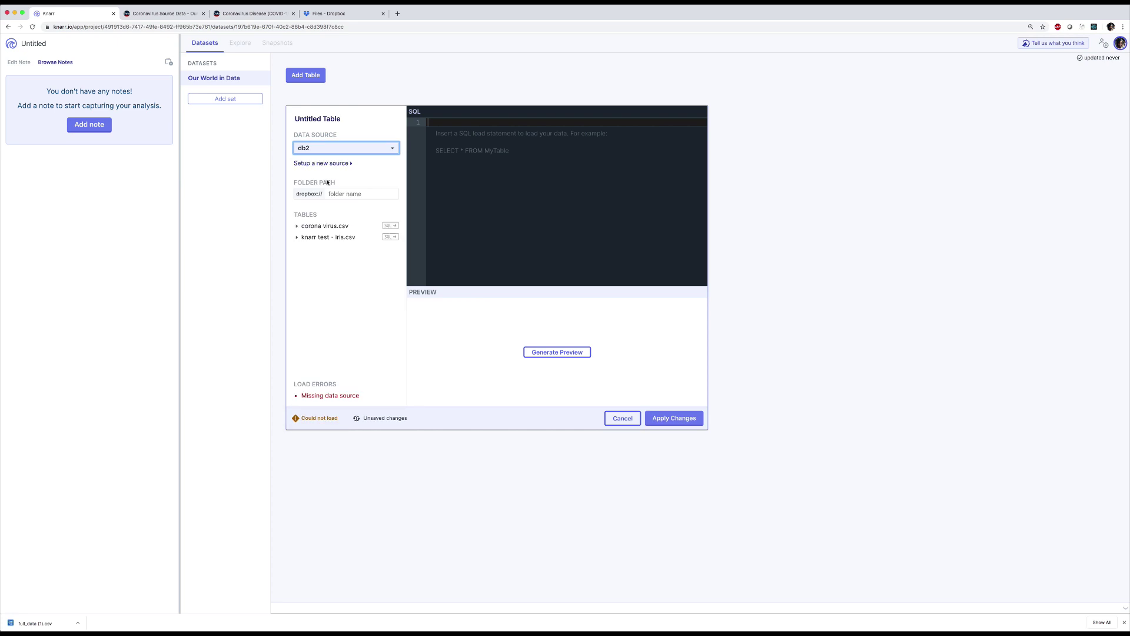
Query every column of corona virus.csv and generate a preview of the rows
left_click(310, 225)
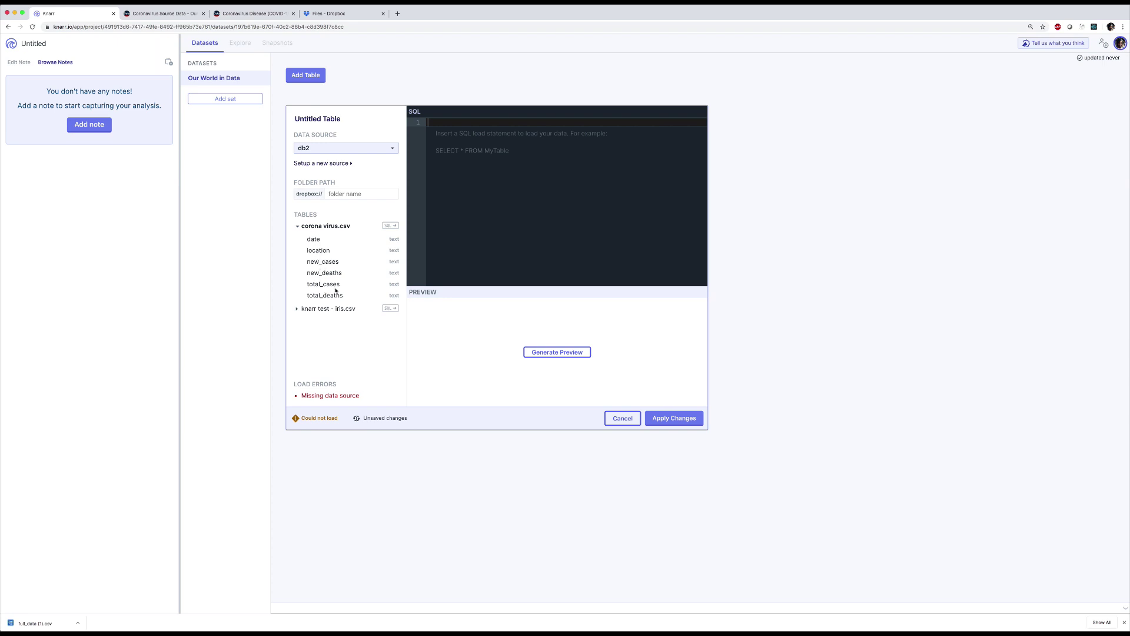
left_click(393, 226)
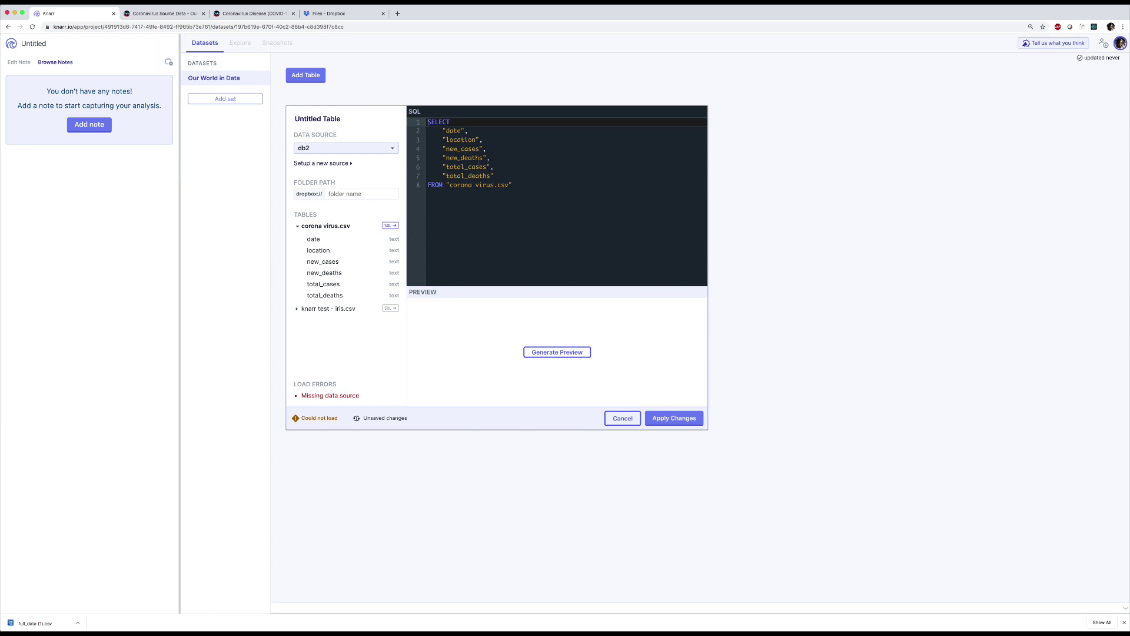
left_click(565, 353)
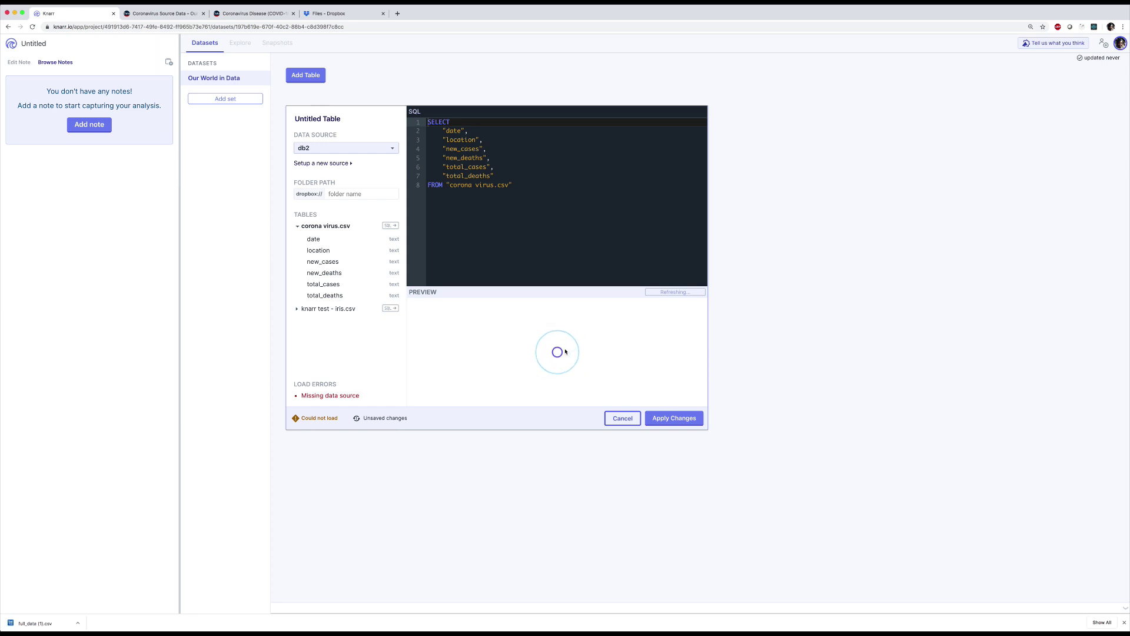
scroll(530, 335, "down", 1)
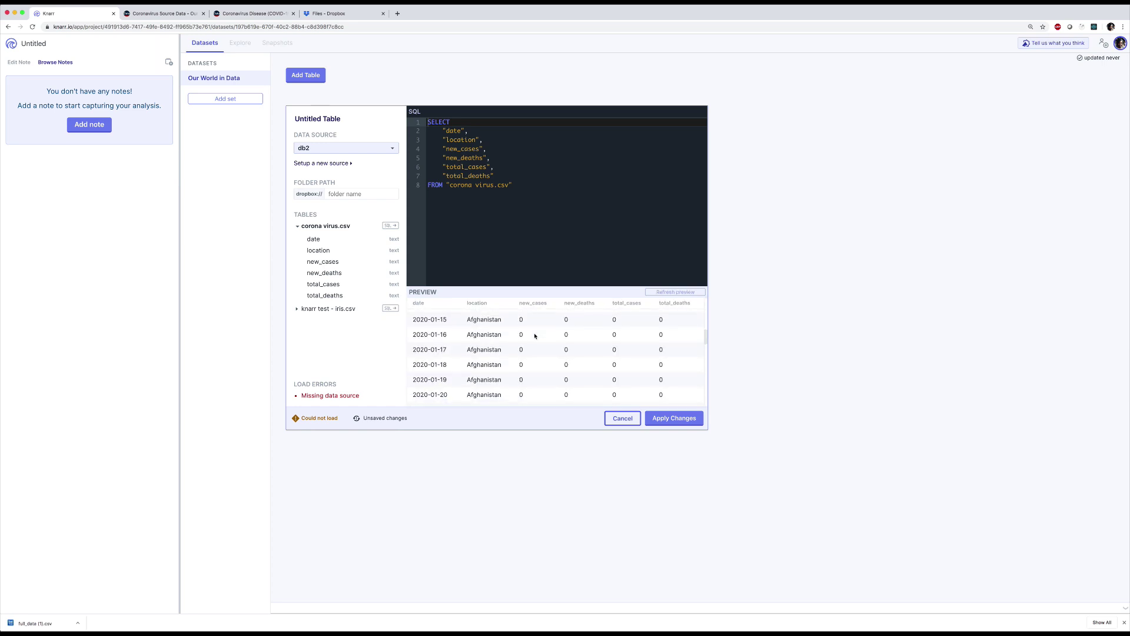
scroll(533, 335, "up", 1)
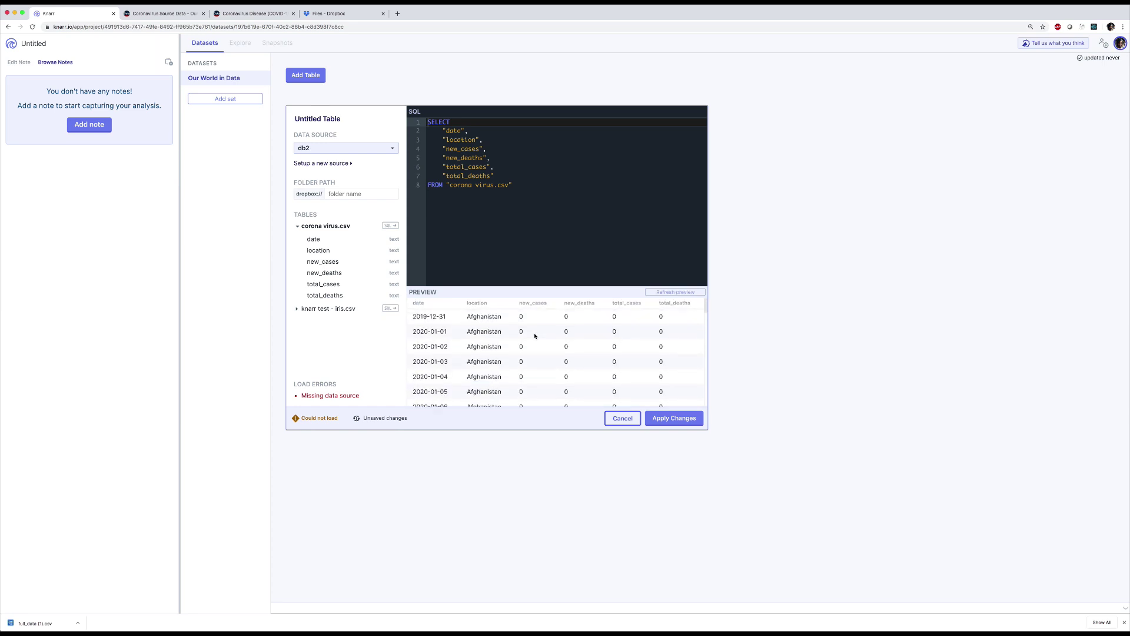
Rename the table to 'Coronavirus Stats'
left_click(321, 119)
triple_click(320, 119)
type("Coronavirus Stats")
Apply the Coronavirus Stats table, check its rows, then explore the Our World in Data dataset
left_click(674, 418)
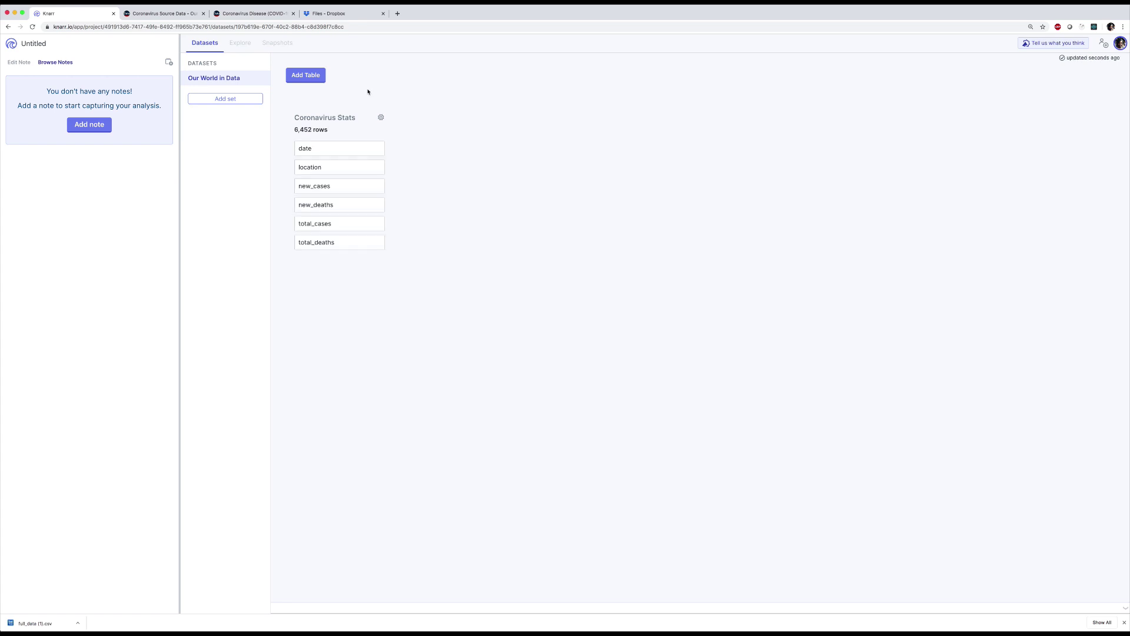
left_click(347, 131)
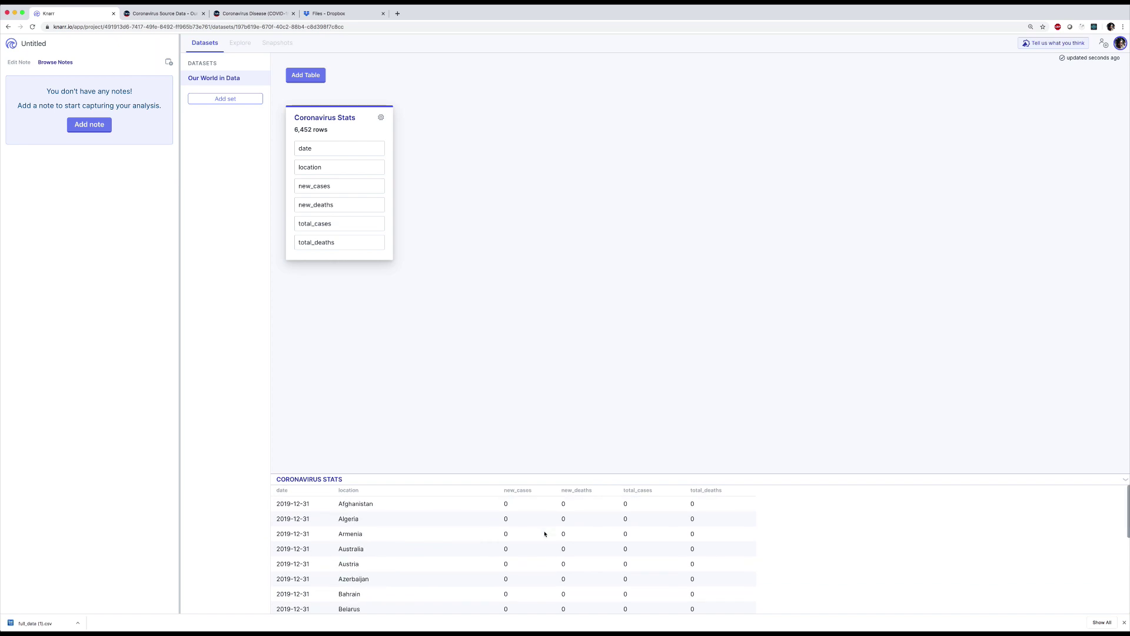
left_click(430, 410)
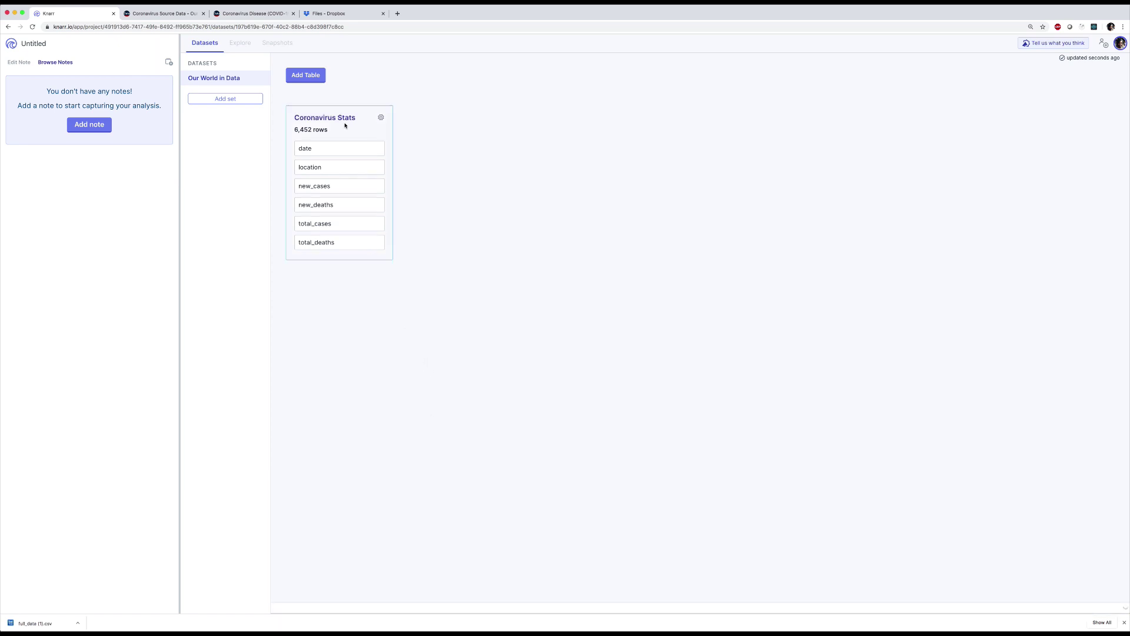
left_click(241, 47)
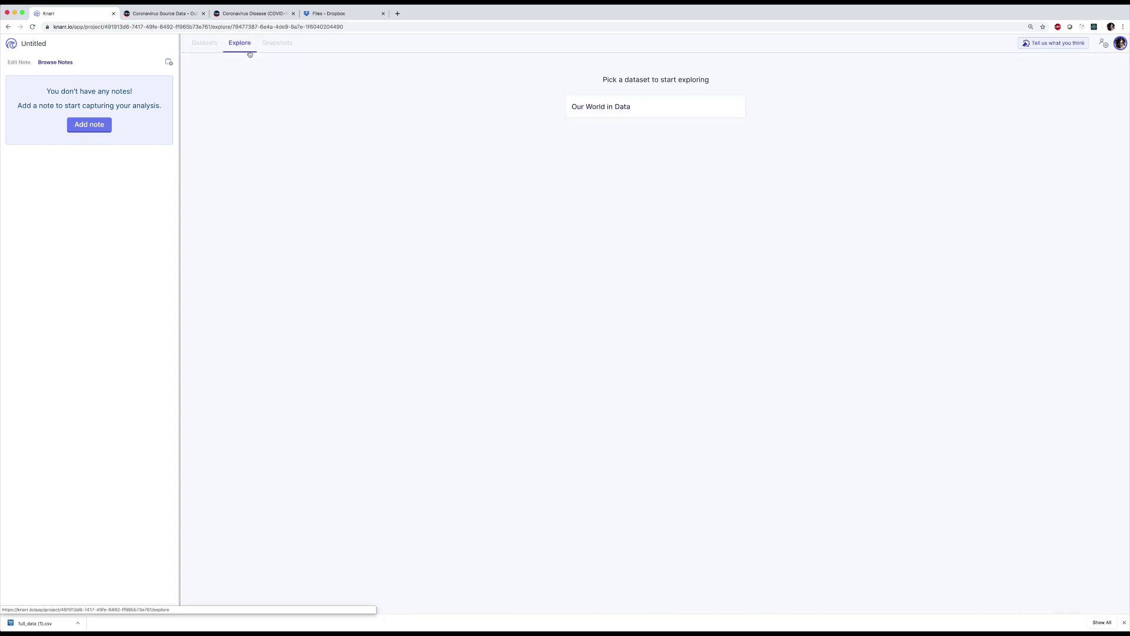
left_click(624, 111)
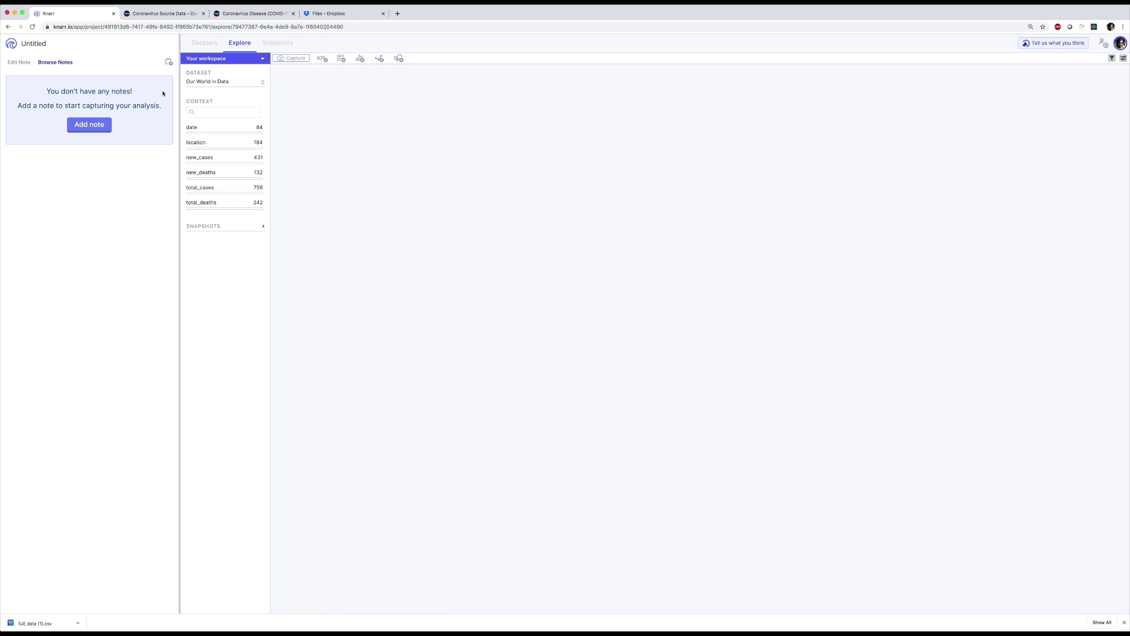
Create a new note titled 'Initial Data Profiling'
left_click(95, 125)
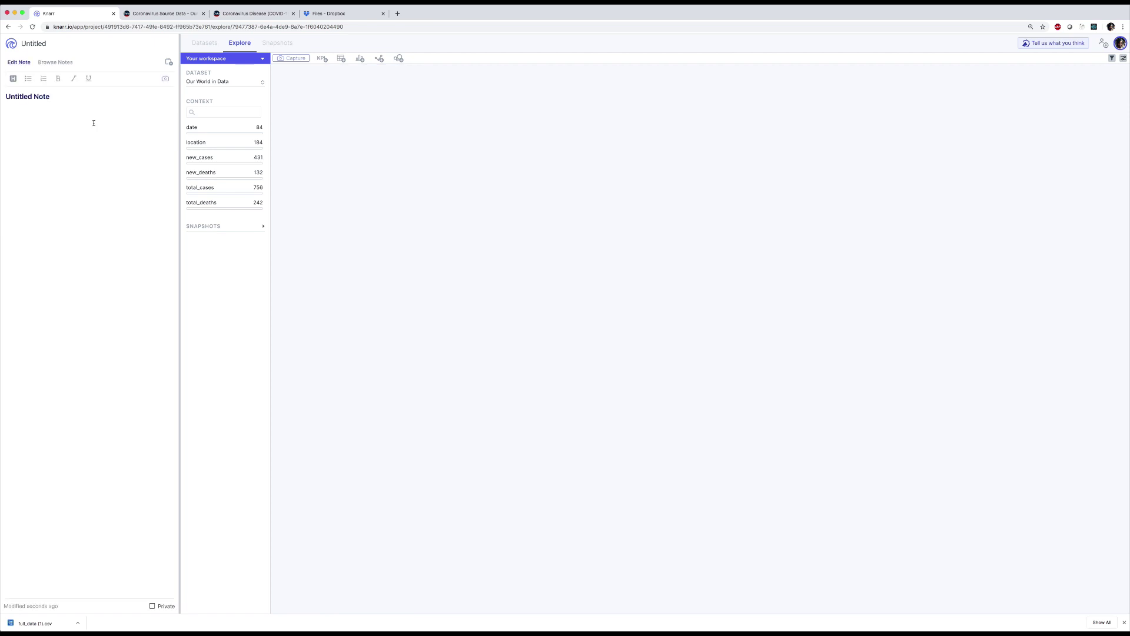
double_click(60, 100)
triple_click(59, 100)
type("Initial Data Profiling")
Add a top-left KPI with formula sum(total_cases), showing 10463869
left_click(323, 59)
left_click_drag(366, 132, 398, 139)
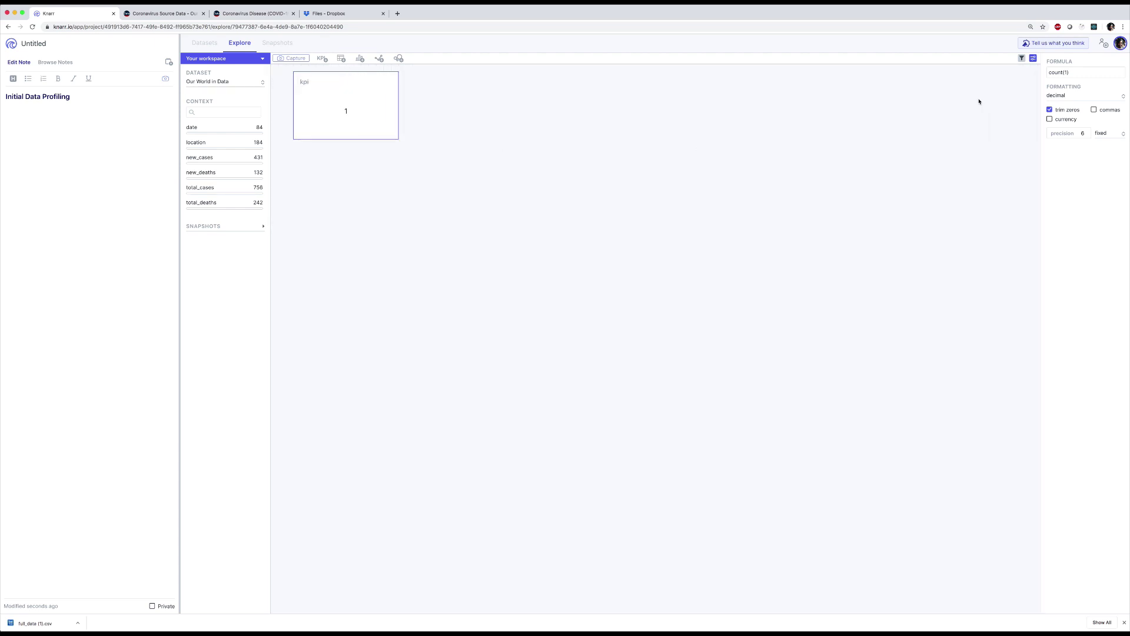
left_click(1076, 73)
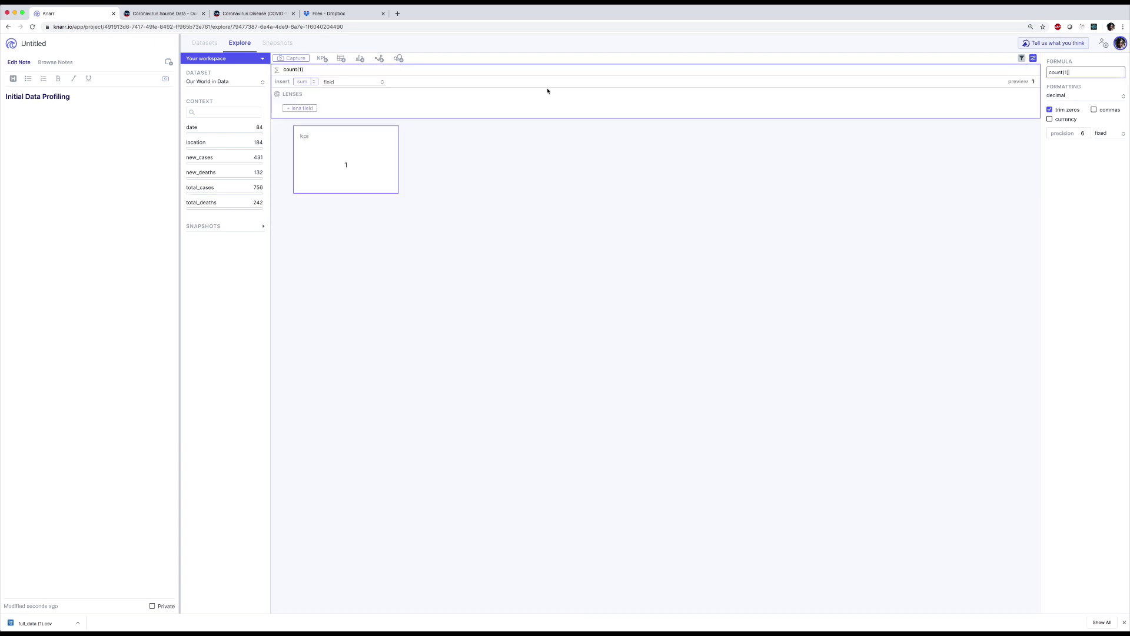
left_click(307, 68)
triple_click(310, 70)
left_click(315, 82)
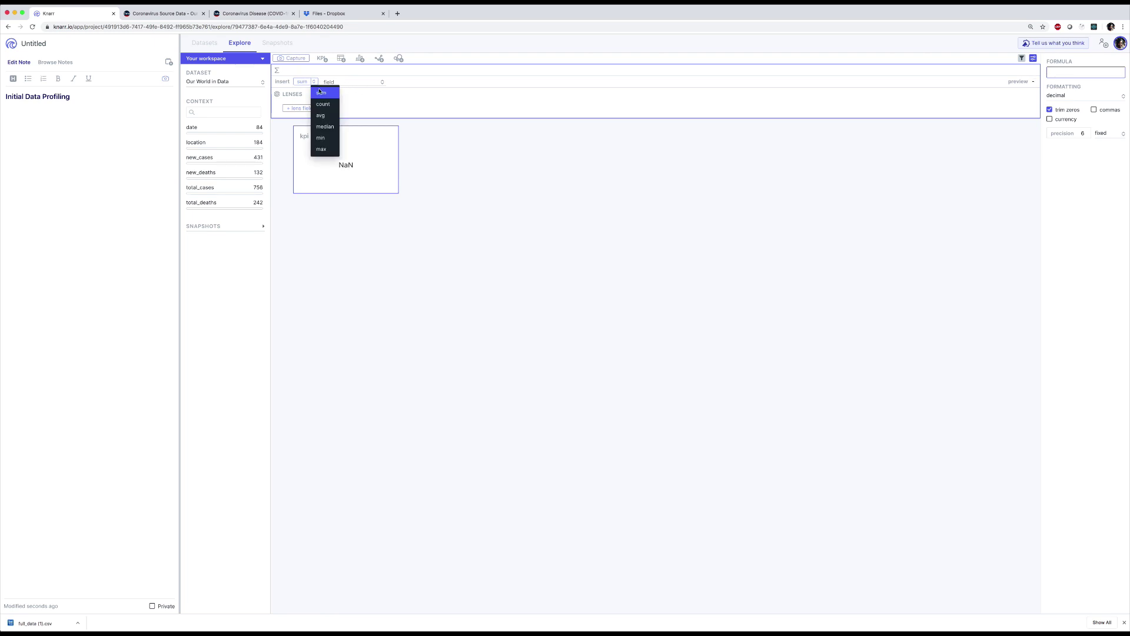
left_click(319, 94)
left_click(355, 82)
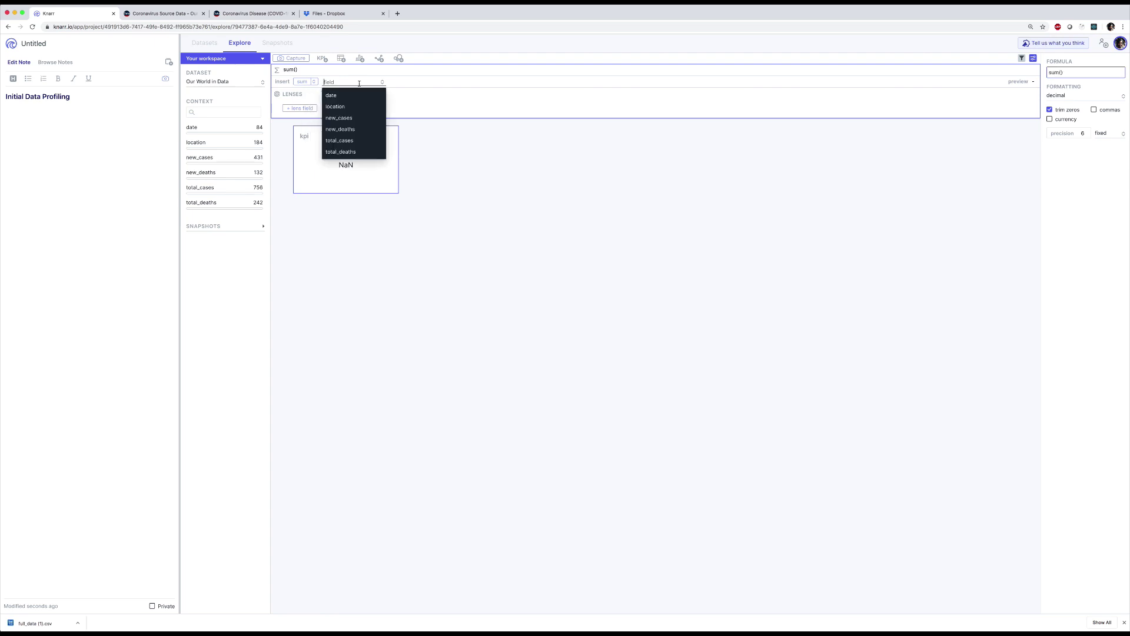
left_click(354, 141)
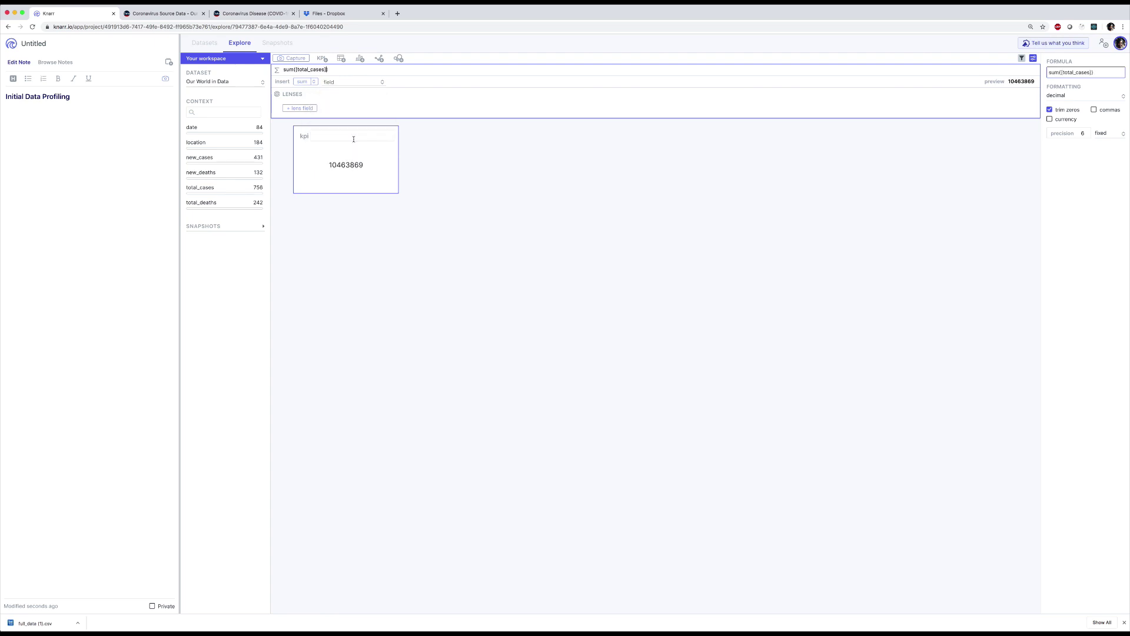
left_click(488, 219)
Filter the data to the date 2020-03-23
left_click(192, 127)
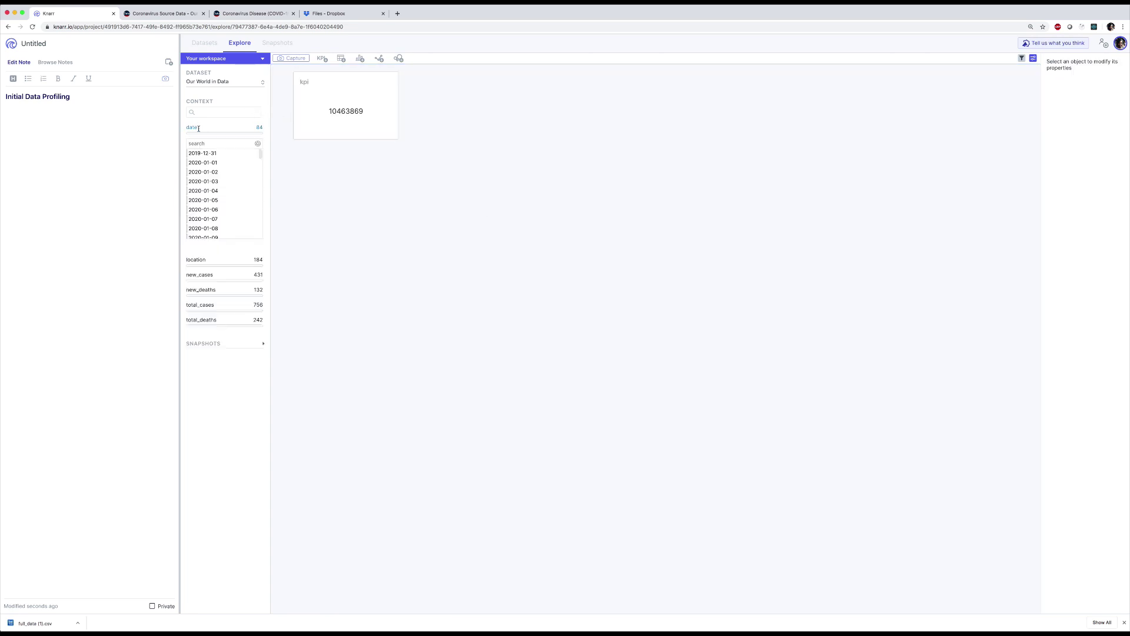
scroll(226, 188, "down", 2)
scroll(226, 189, "down", 10)
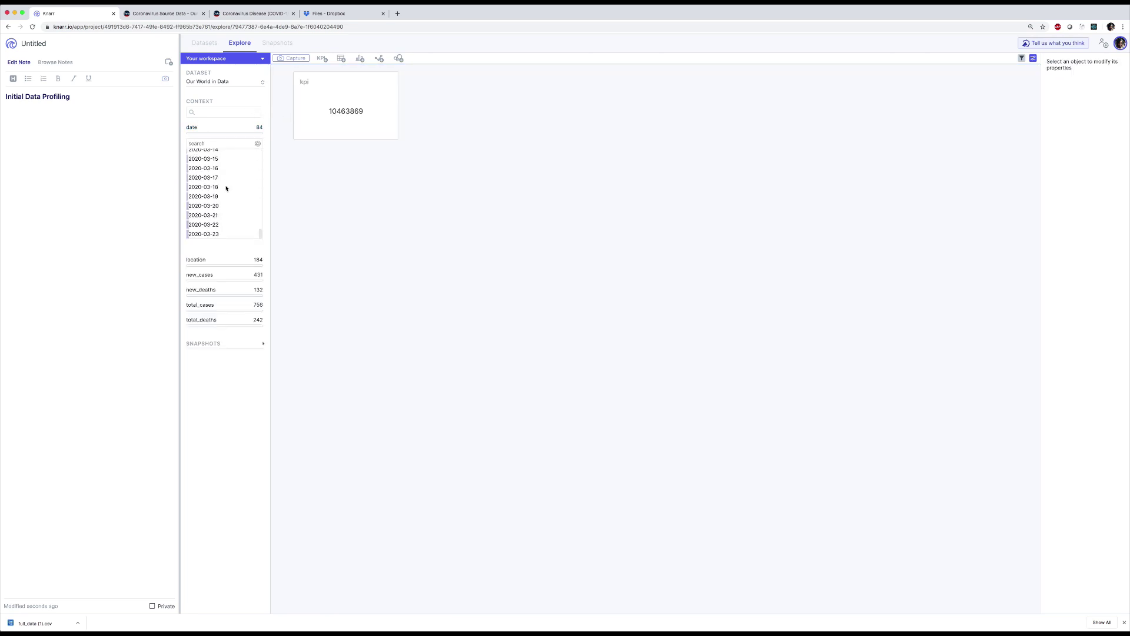
left_click(204, 234)
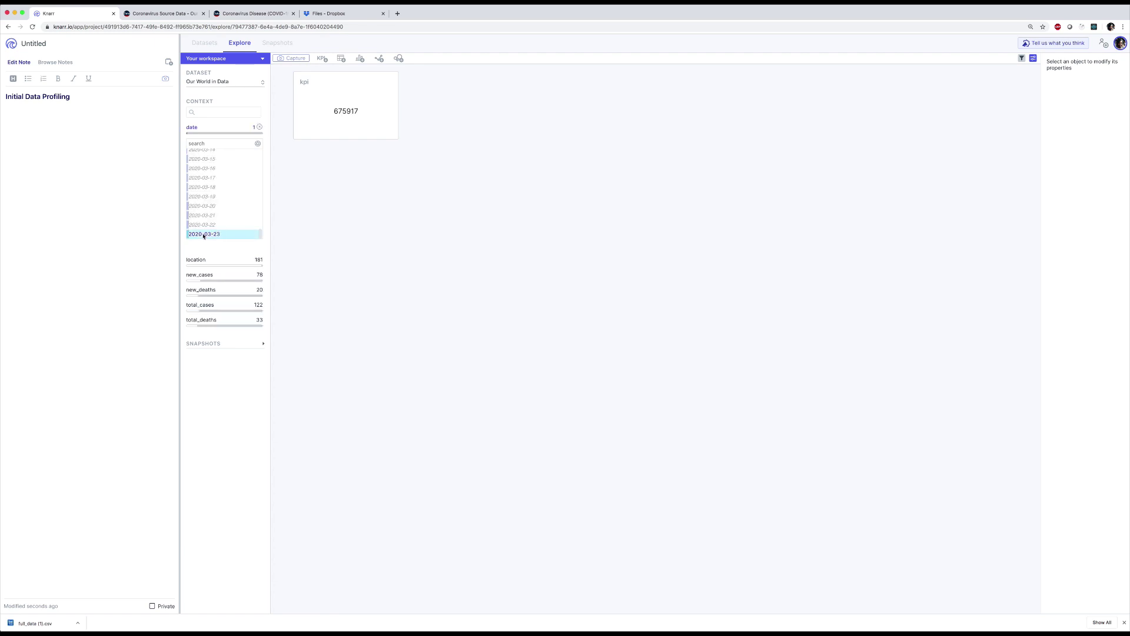
left_click(228, 130)
Title the KPI 'Total Cases', show thousands separators, and shrink the card
left_click(385, 126)
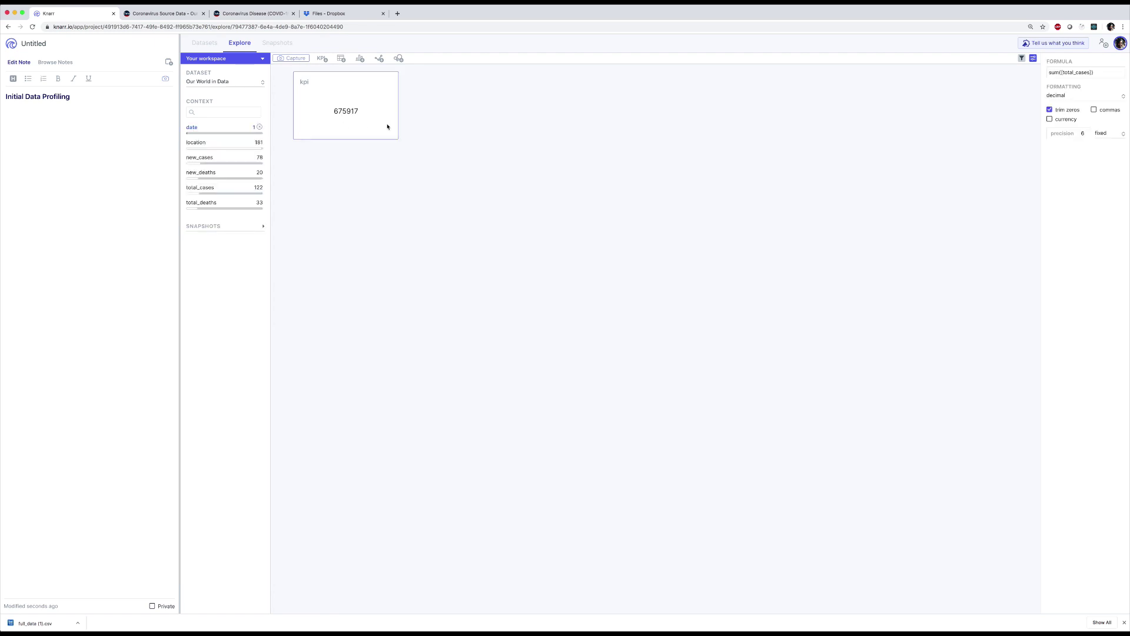
left_click(1093, 111)
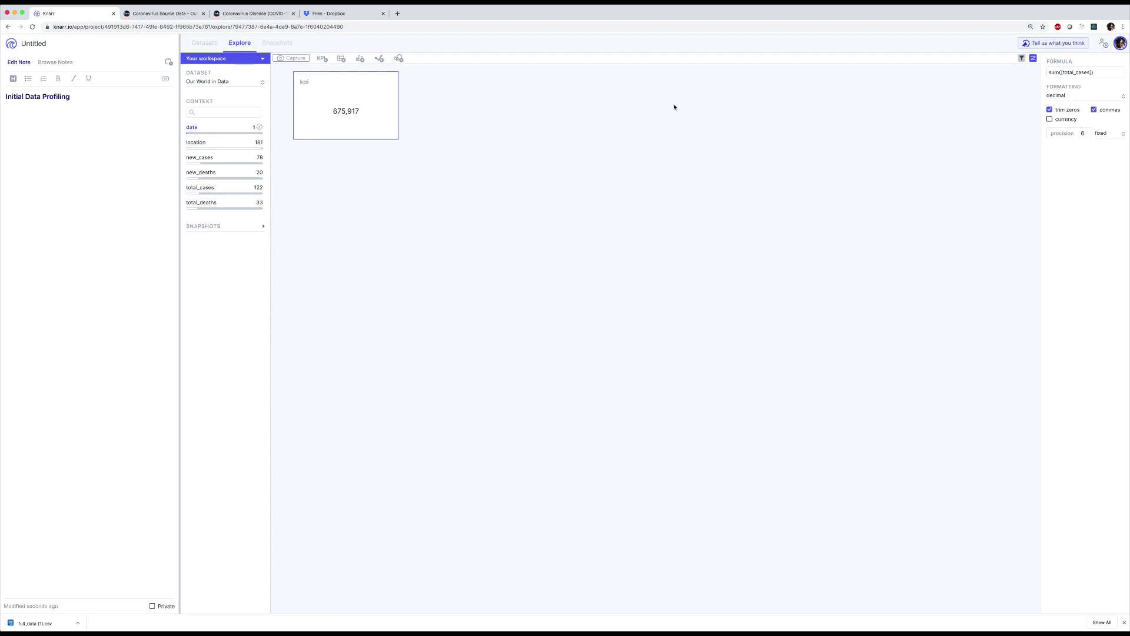
left_click(345, 80)
type("Total Cases")
key("Return")
left_click_drag(398, 139, 377, 114)
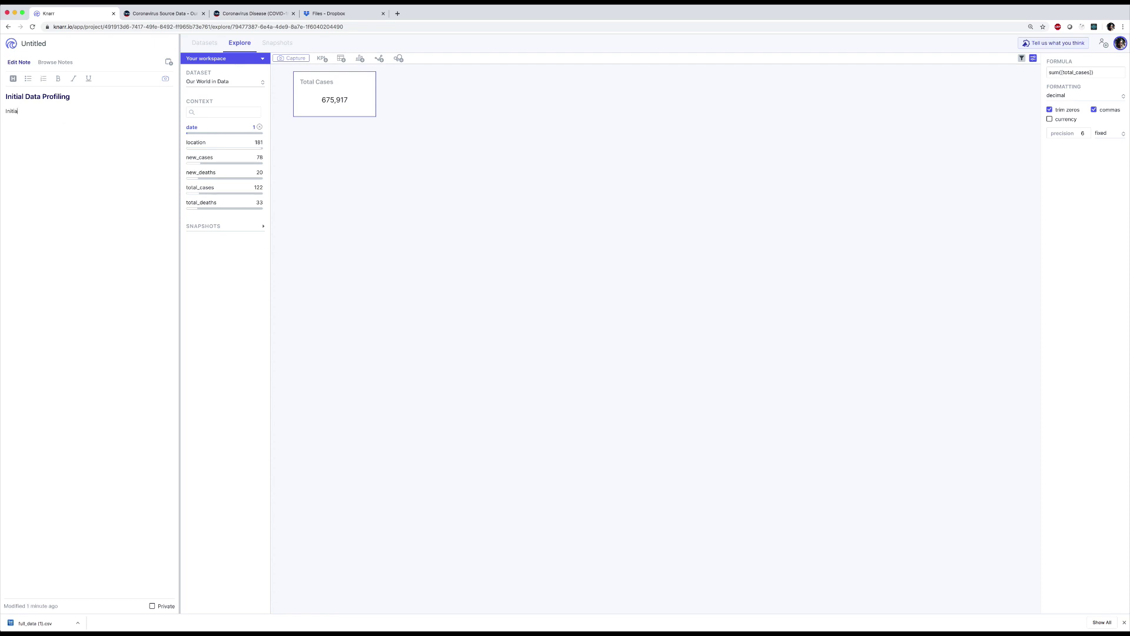
Note the March 23rd KPI looks too big, snapshot it as 'Total Cases 3/23', delete the KPI
type("PI of total cases for March 23rd looks too big:")
key("Return")
left_click(52, 122)
type("Total C")
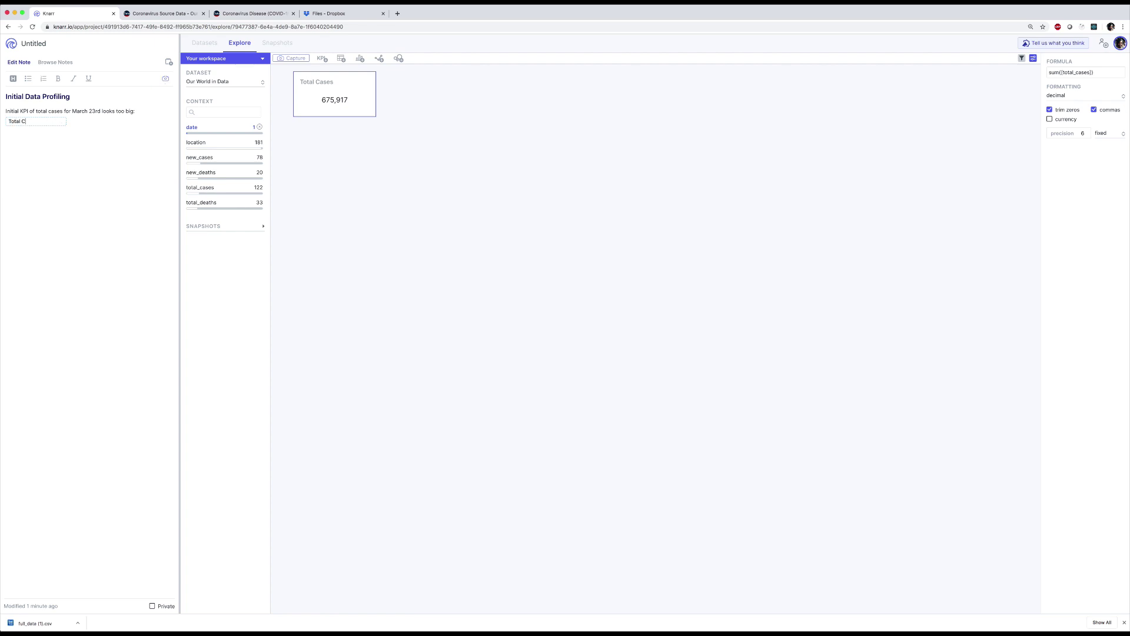
type("ases 3/23")
key("Return")
key("Delete")
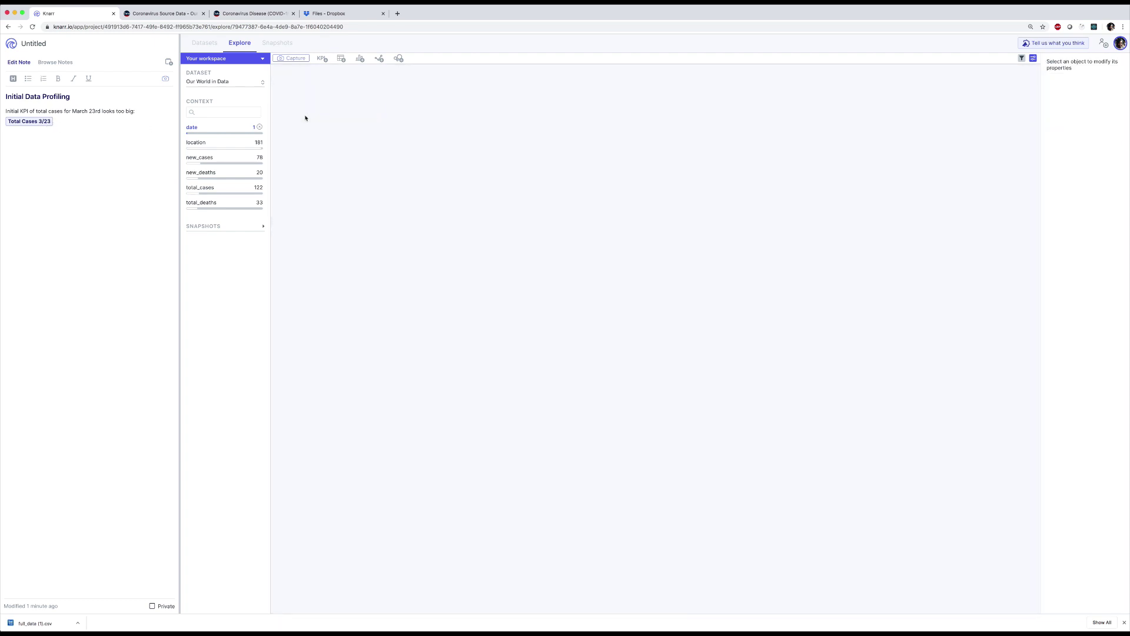
Add an enlarged horizontal bar chart broken down by location
left_click(358, 59)
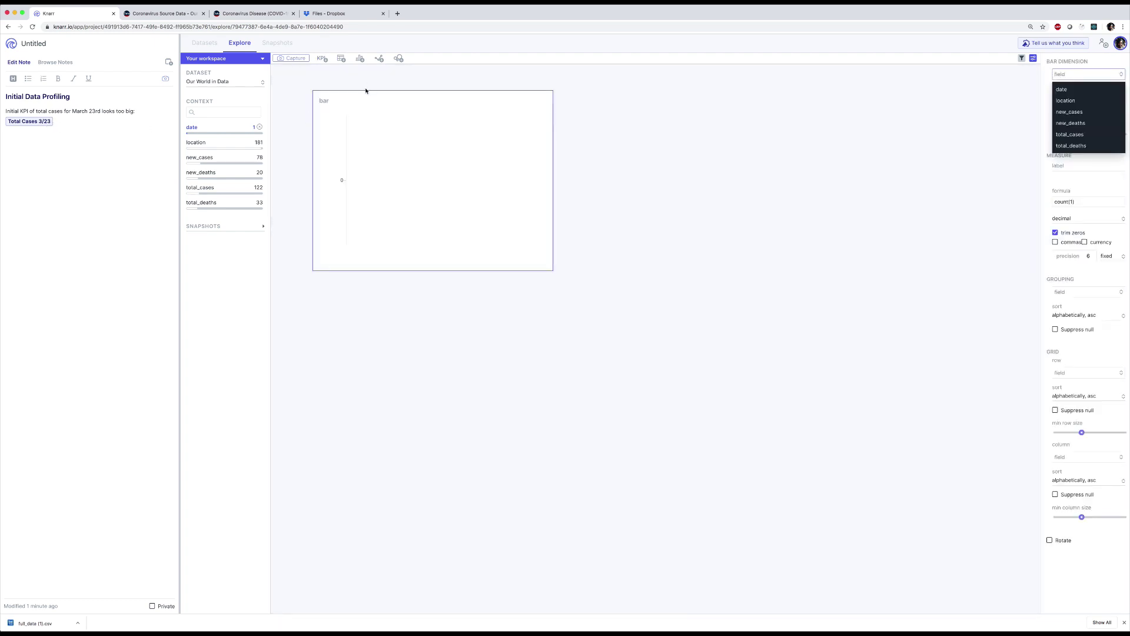
left_click_drag(347, 82, 333, 80)
left_click(1061, 75)
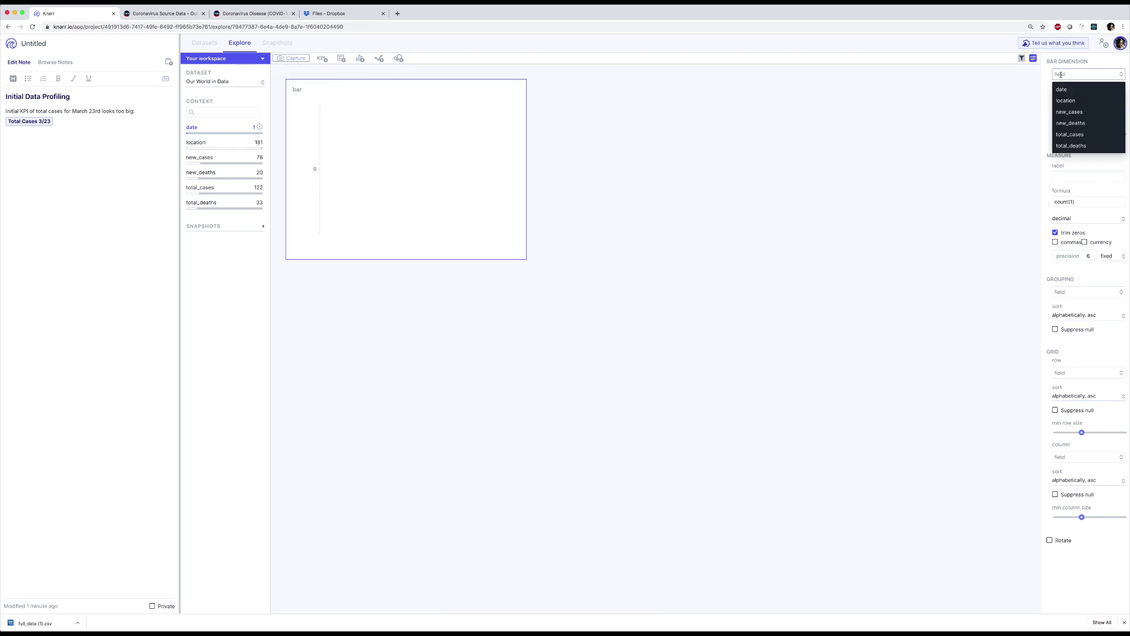
key("Down")
key("Down")
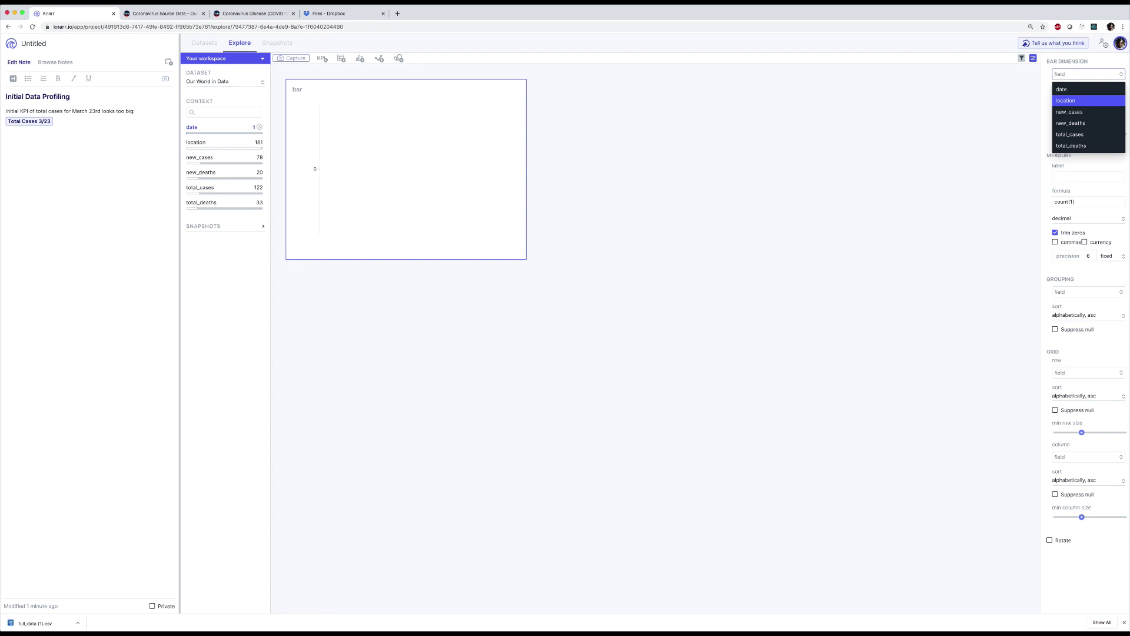
key("Return")
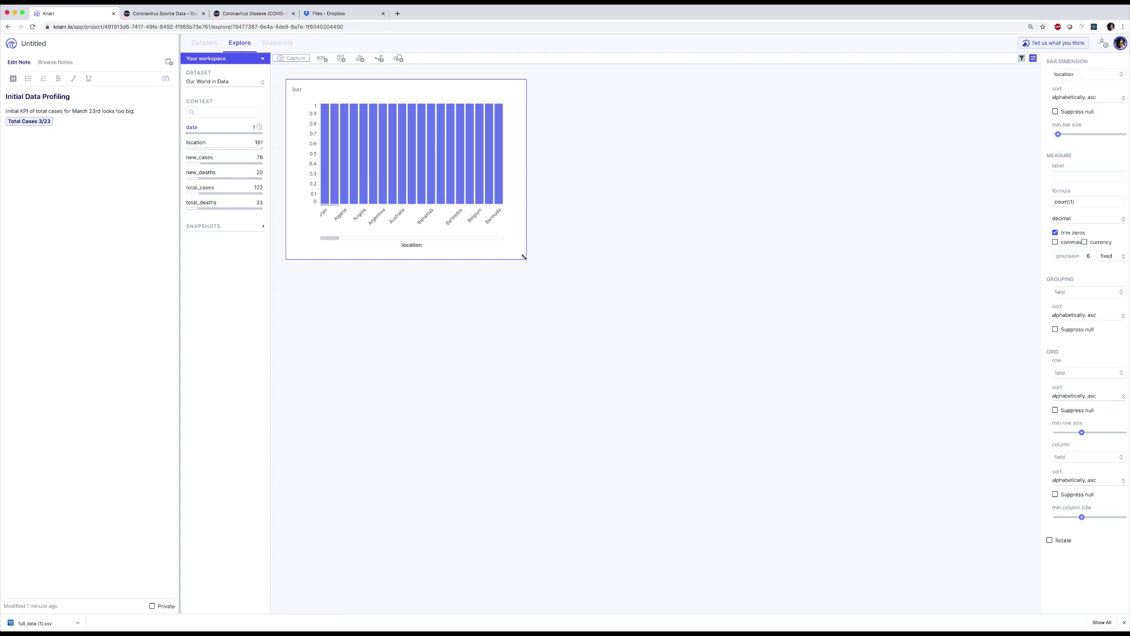
left_click_drag(526, 257, 669, 281)
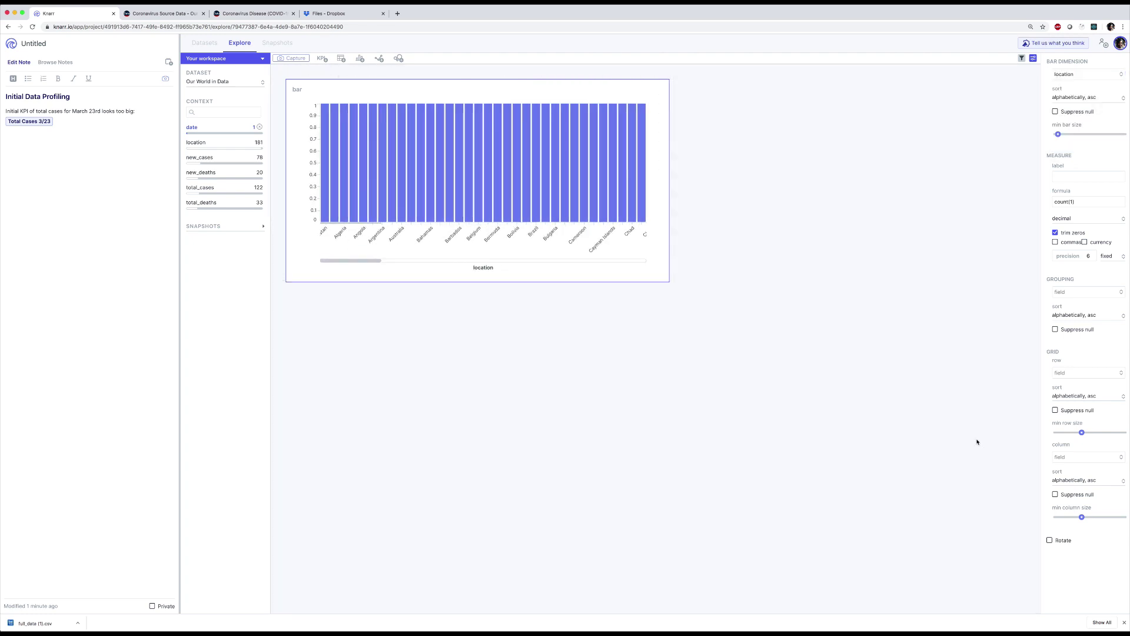
left_click(1050, 540)
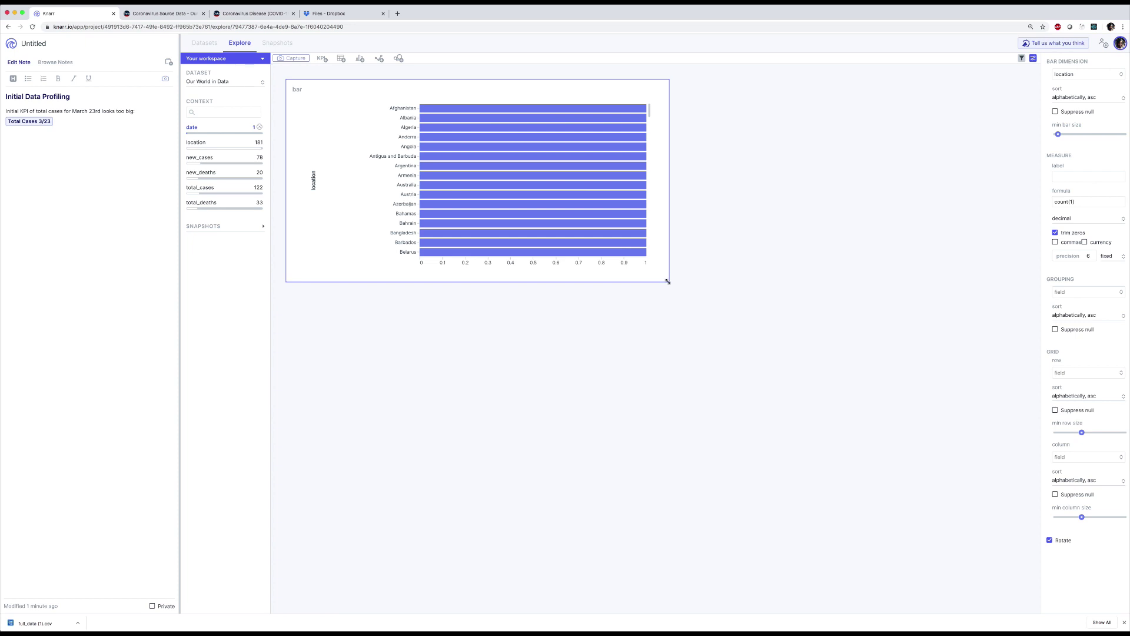
left_click_drag(669, 282, 677, 297)
Set the bar measure to sum(total_cases) and sort locations by value, descending
left_click(1053, 203)
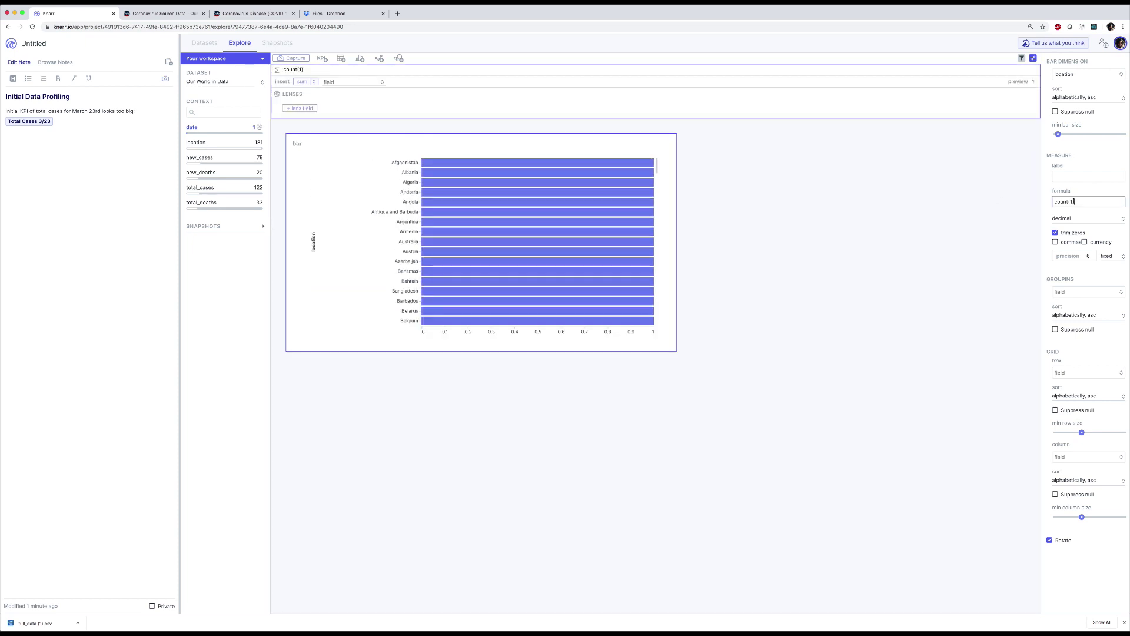
key("ctrl+a")
key("BackSpace")
type("sum(total_cases)")
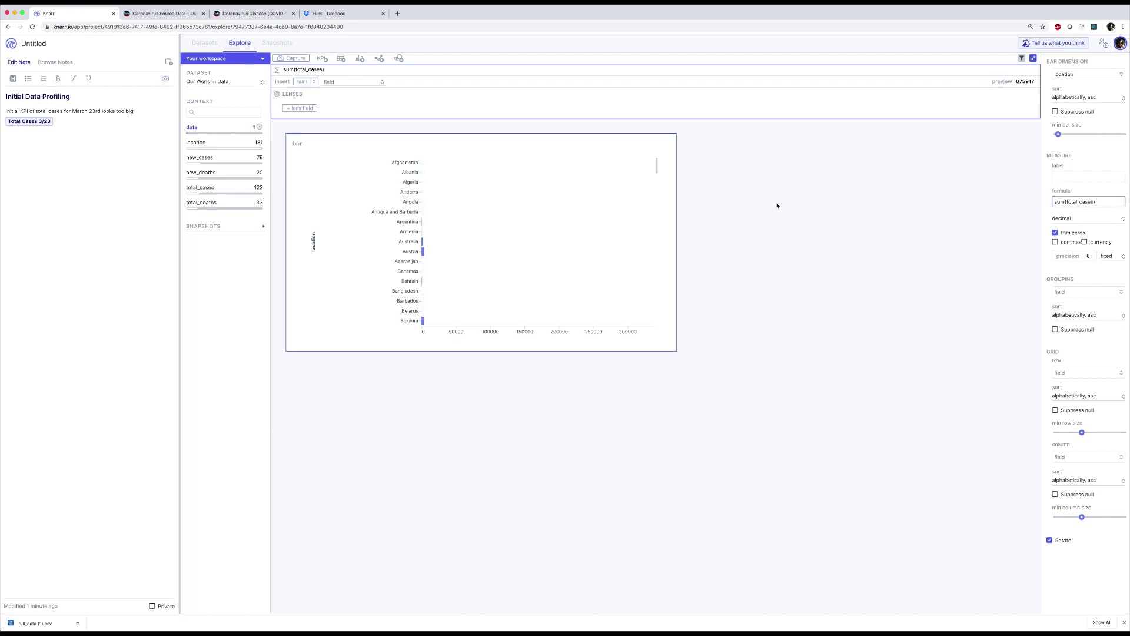
left_click(1072, 99)
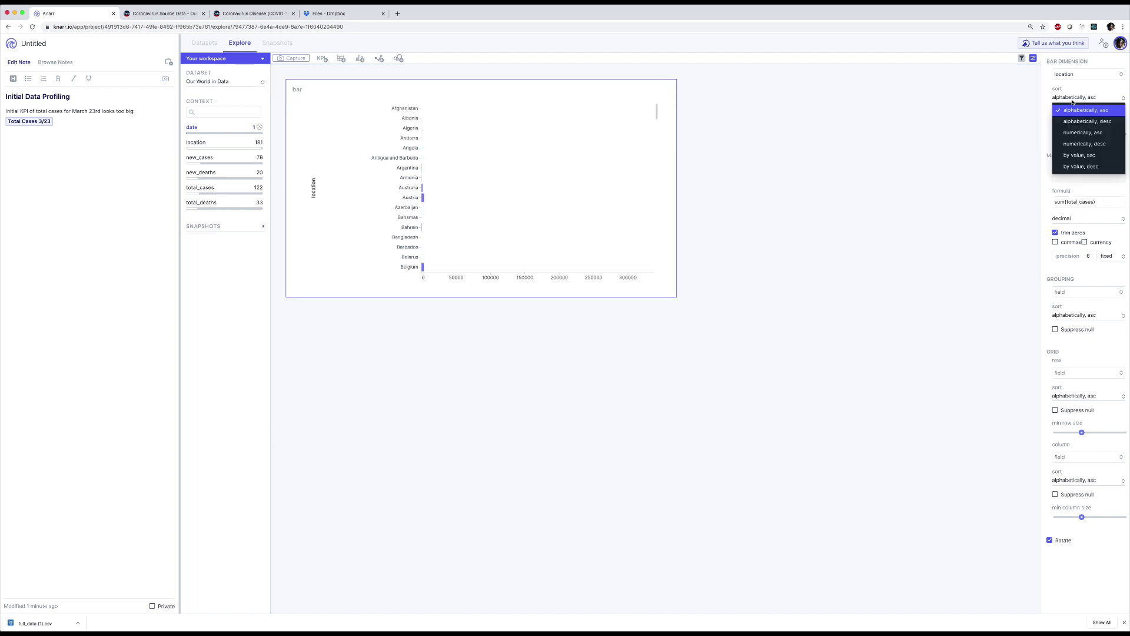
left_click(1076, 166)
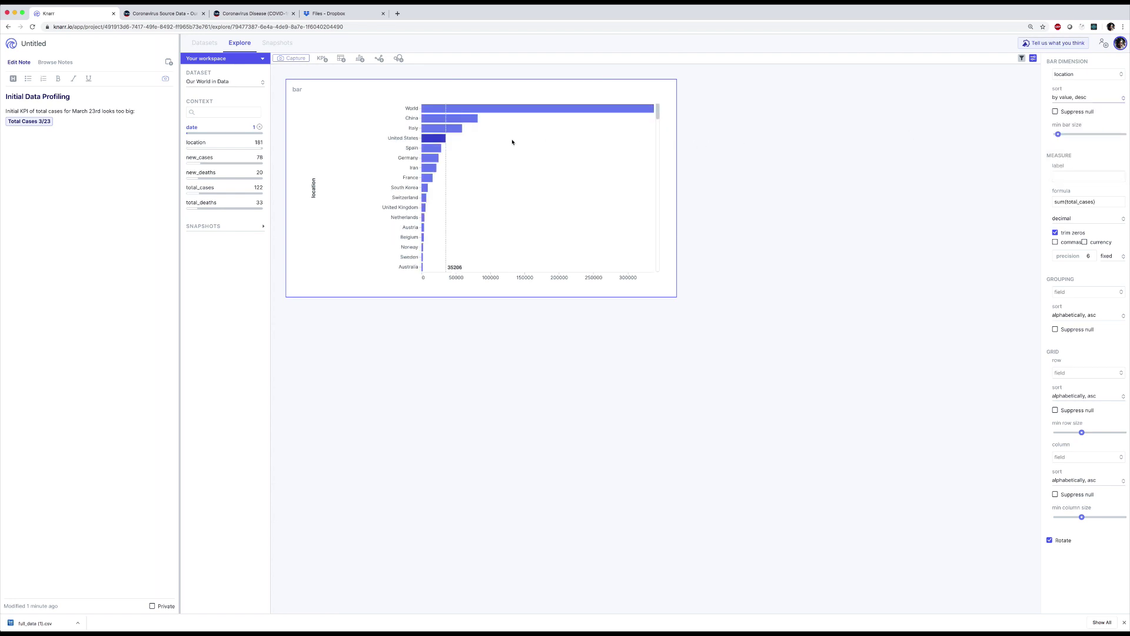
mouse_move(449, 111)
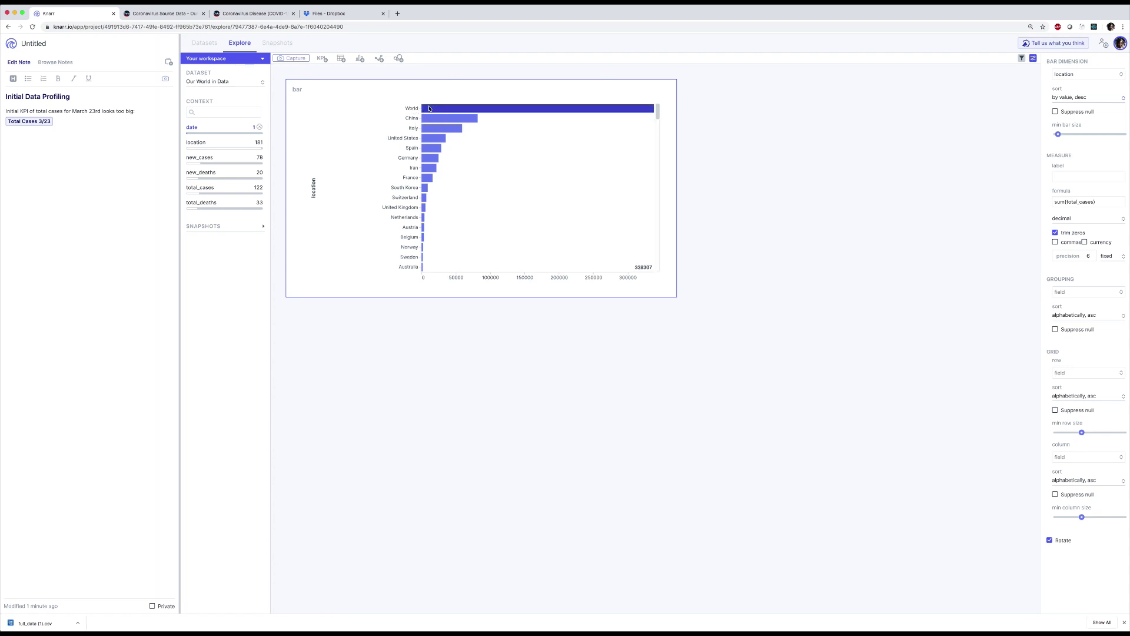
mouse_move(458, 163)
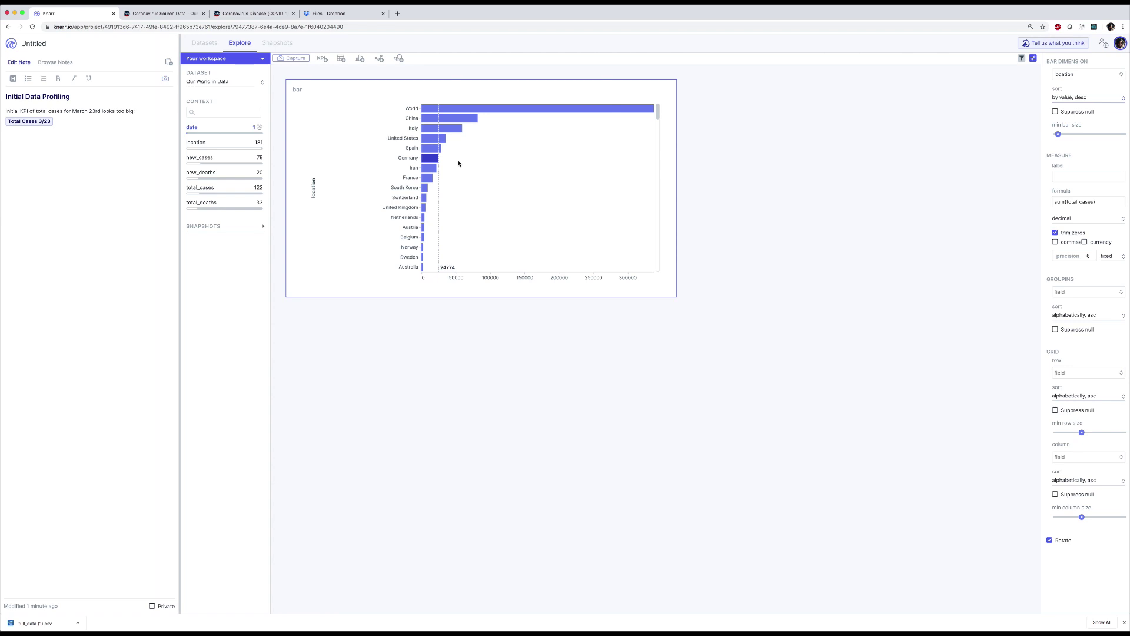
Add a note line saying there is a "World" value that needs to be removed
left_click(123, 136)
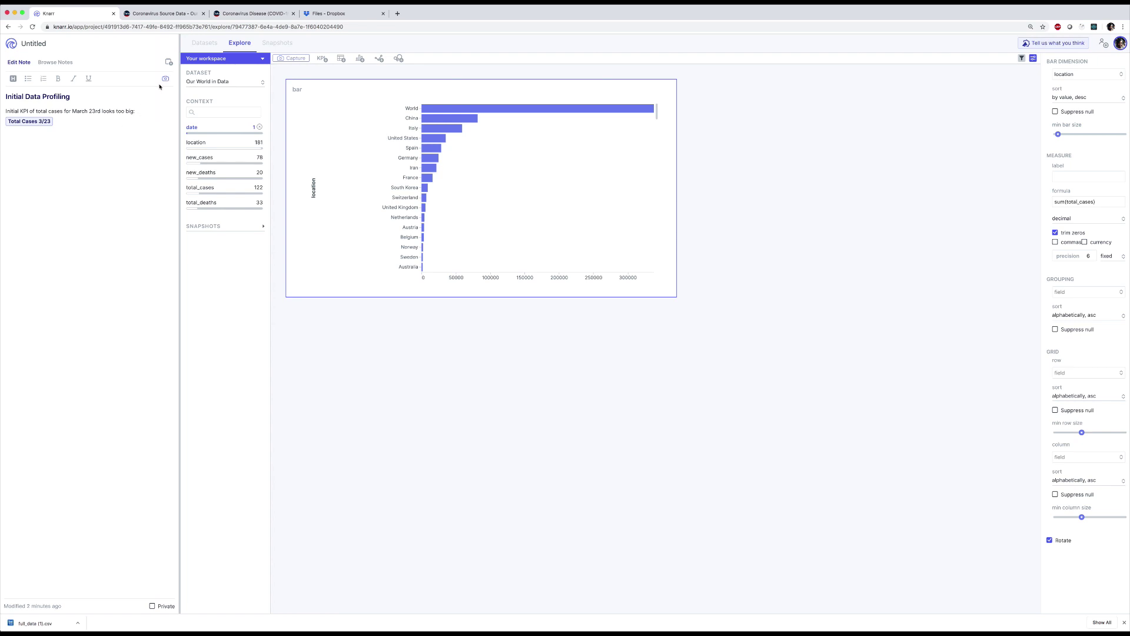
type("Breaking down by locatin")
type("on, ")
type("we")
key("BackSpace")
key("BackSpace")
type("there is a \"World\" value that needs t")
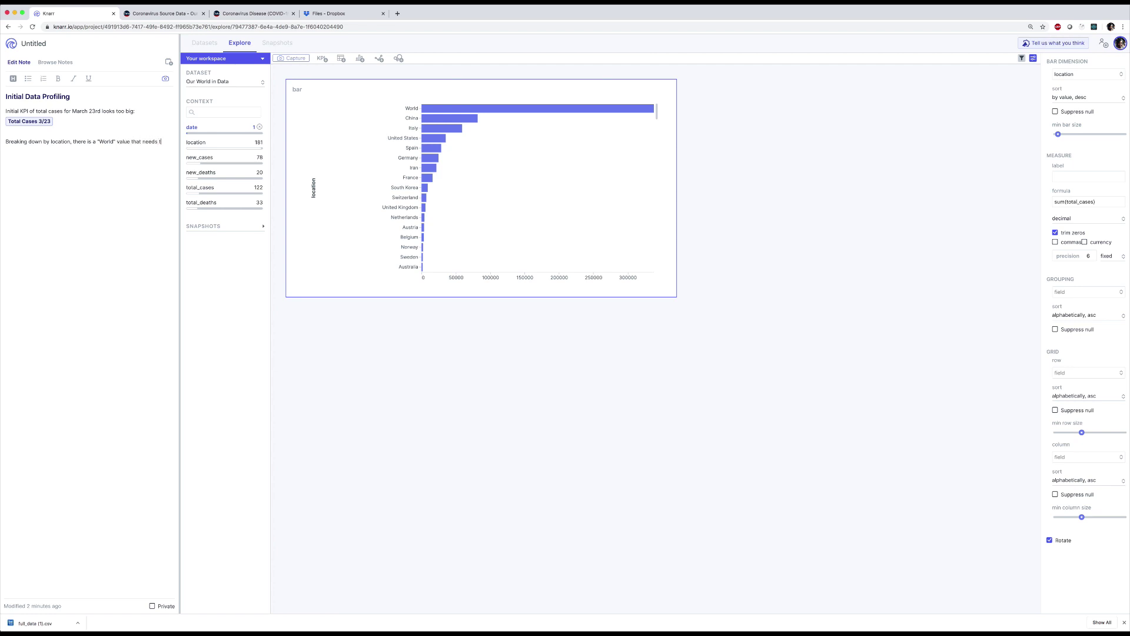
type("o be removed")
Snapshot the bar chart as '3/23 Total Cases by Location', then reload the Total Cases 3/23 snapshot
key("super+shift+c")
type("3/23 Total")
type(" Cases by Location")
key("Return")
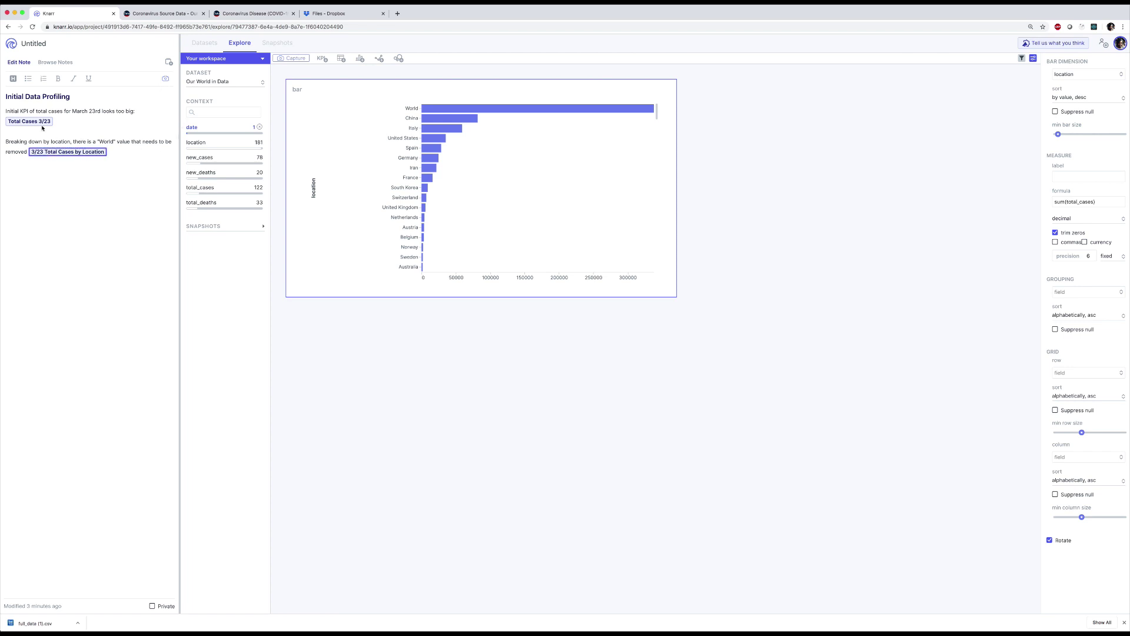
left_click(40, 123)
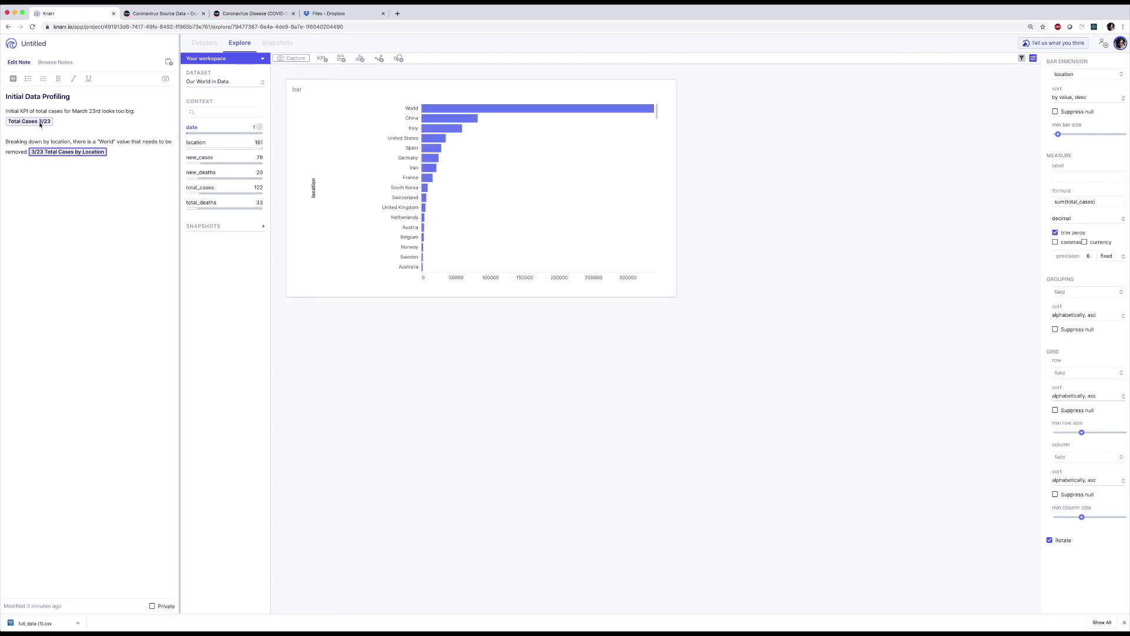
left_click(40, 123)
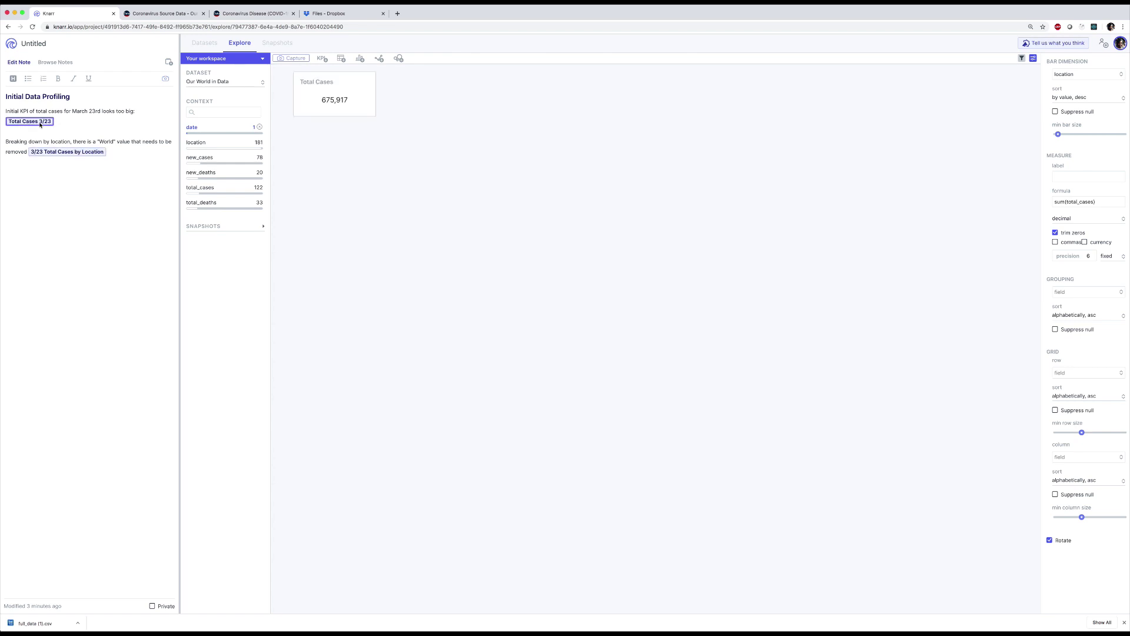
Add WHERE location <> 'World' to the Coronavirus Stats query, reducing it to 6,368 rows
left_click(209, 45)
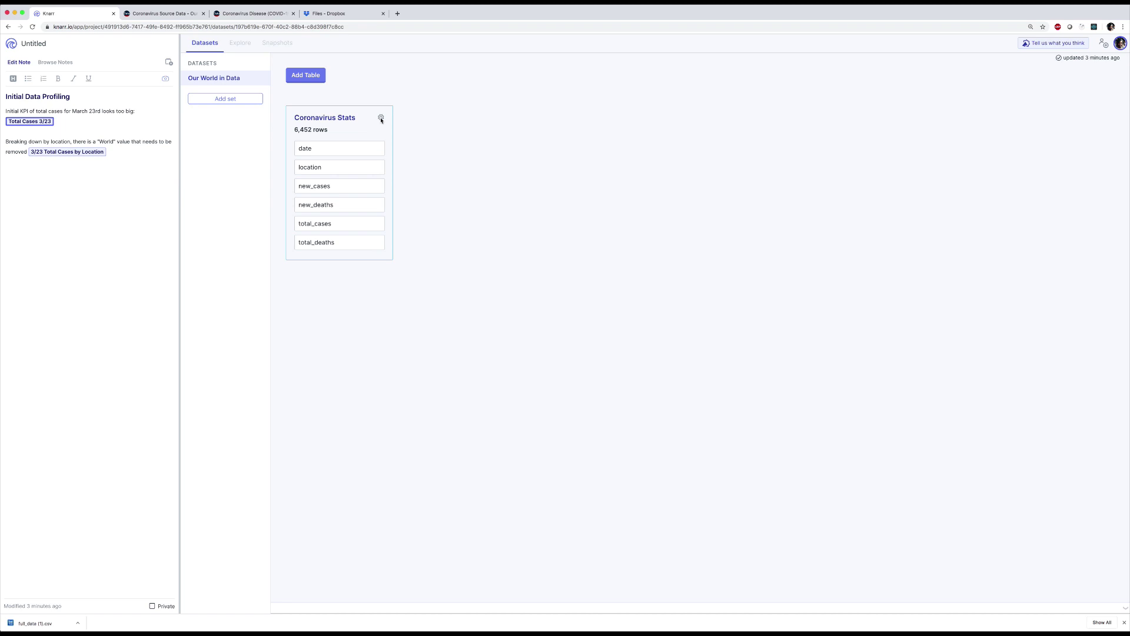
left_click(381, 119)
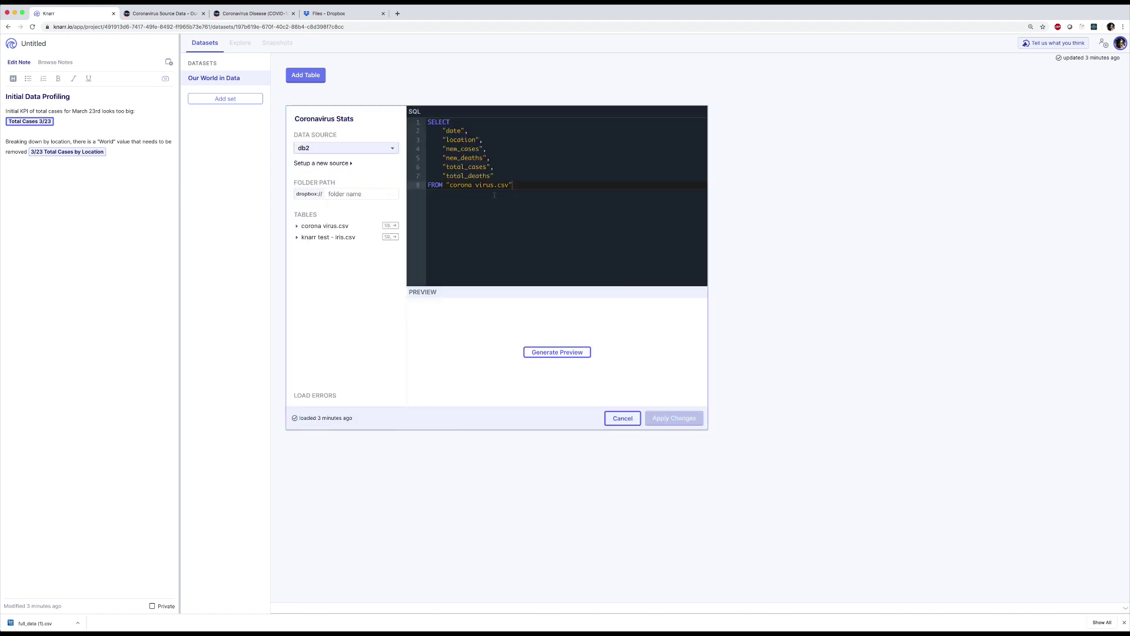
left_click(520, 186)
type("where")
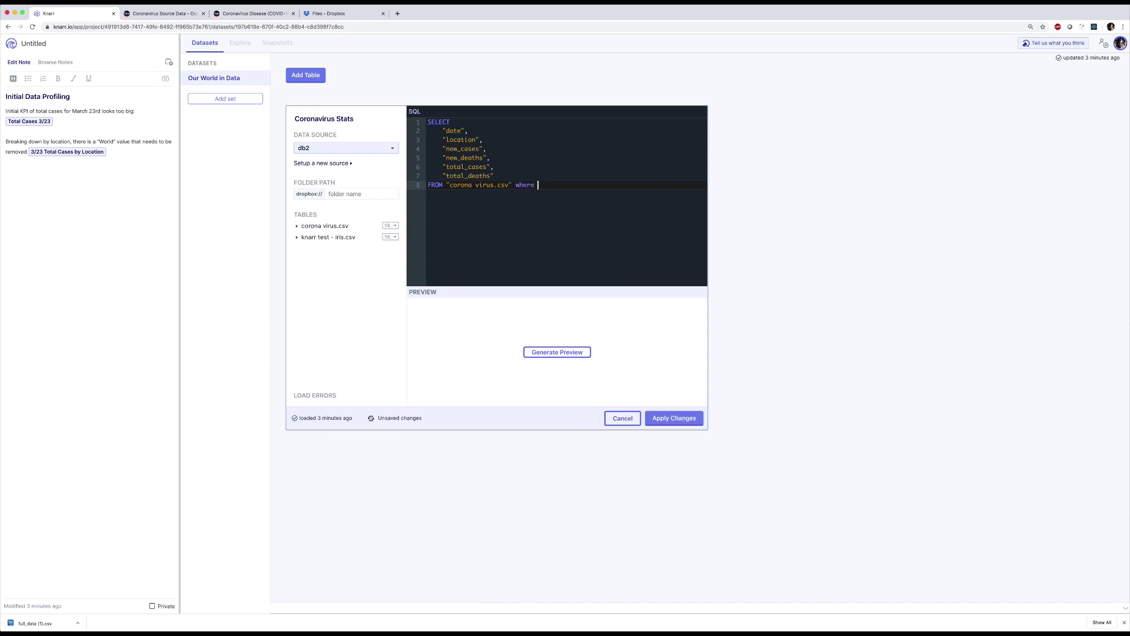
type(" \"location\"<>")
type("''")
type("World")
left_click(654, 415)
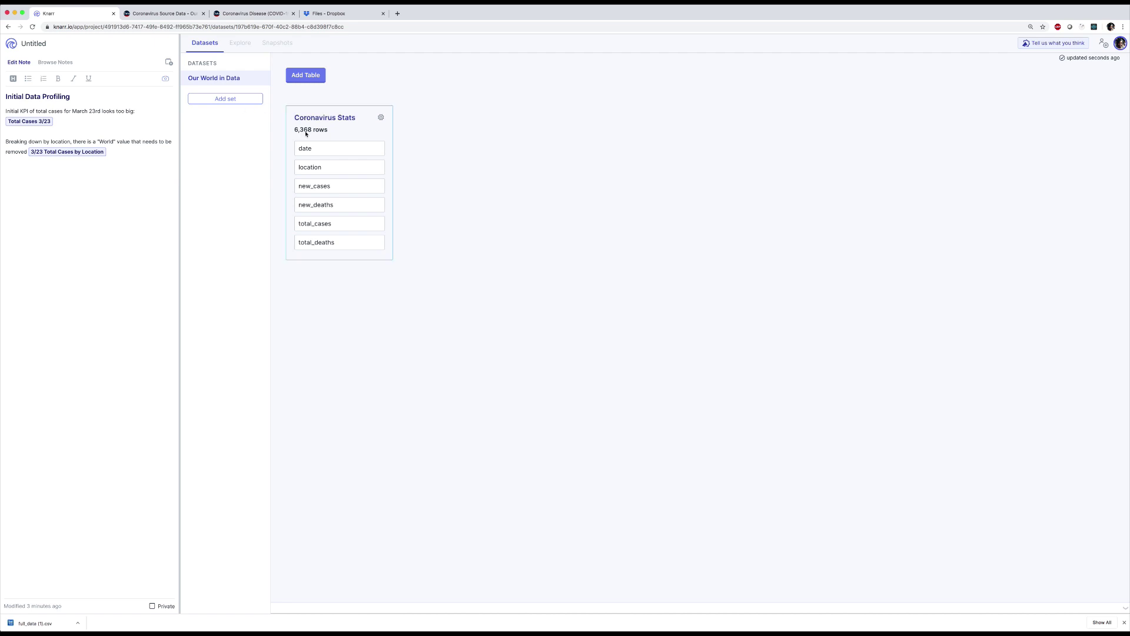
left_click(238, 45)
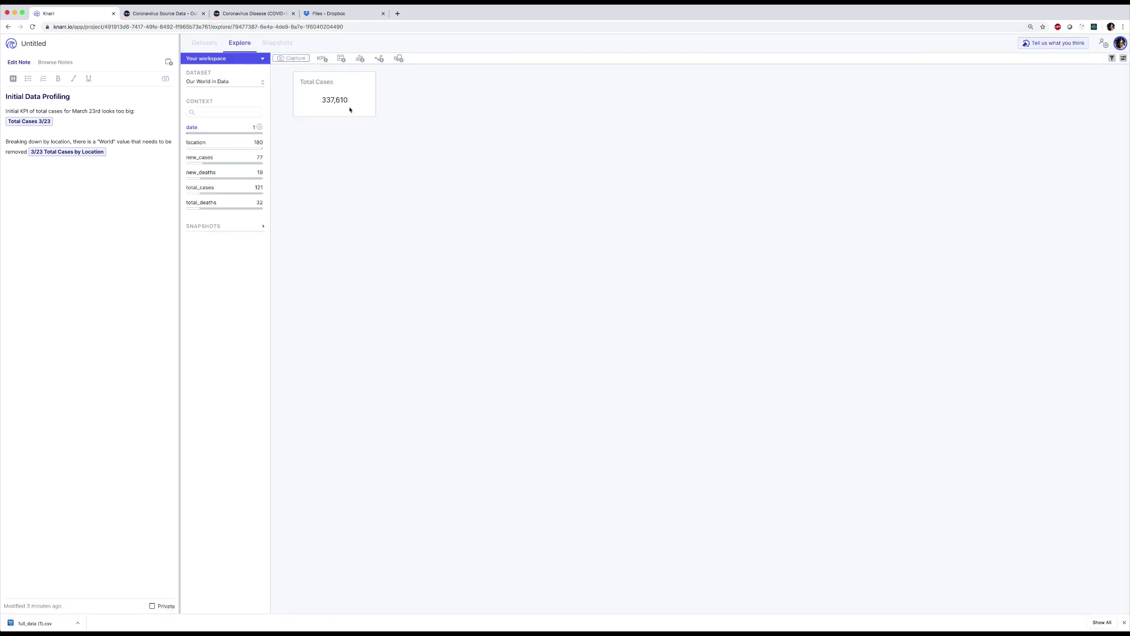
Reload the Total Cases 3/23 and by-Location snapshots to confirm 337,610 and China leading
left_click(39, 121)
left_click(71, 151)
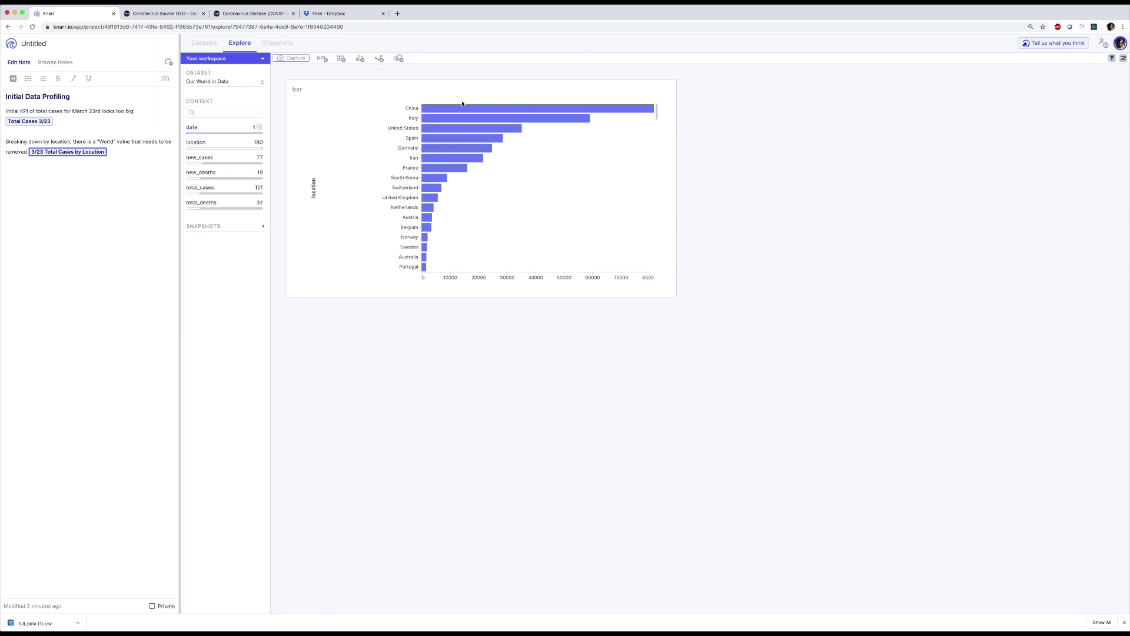
left_click(139, 153)
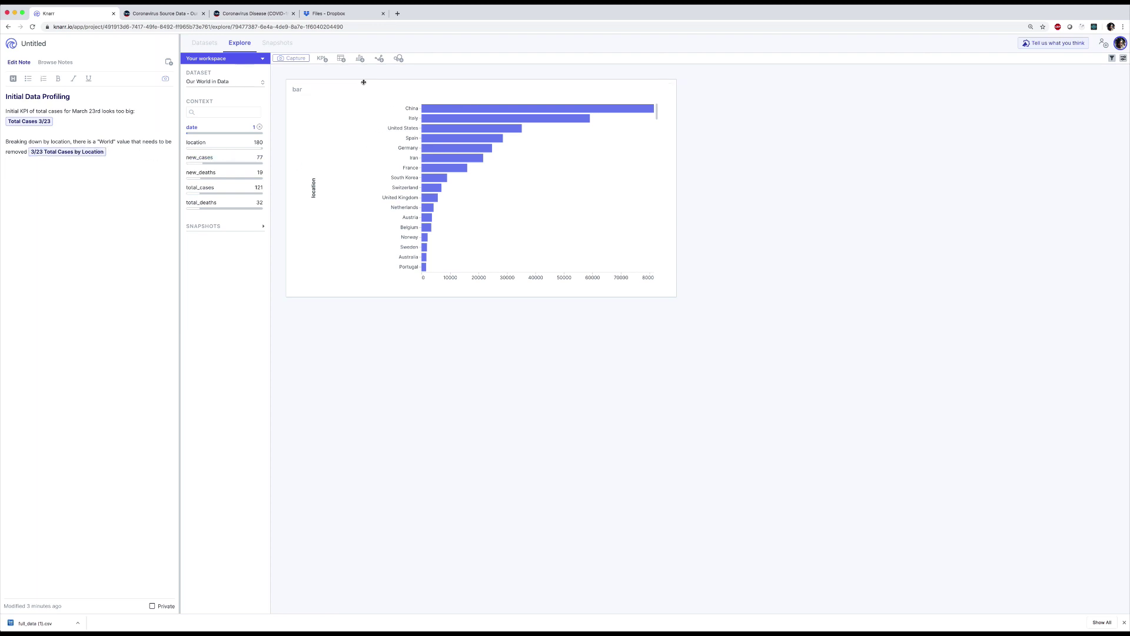
Move the bar chart aside and add a line chart of sum(new_cases) by date
left_click_drag(364, 82, 604, 81)
left_click_drag(527, 296, 625, 289)
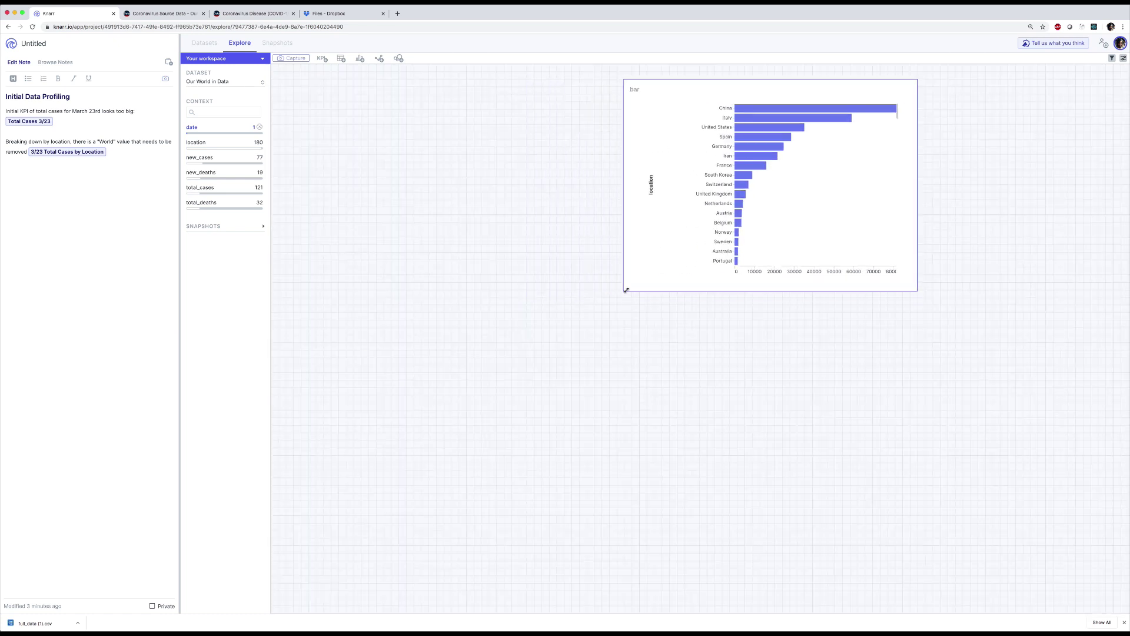
left_click(379, 58)
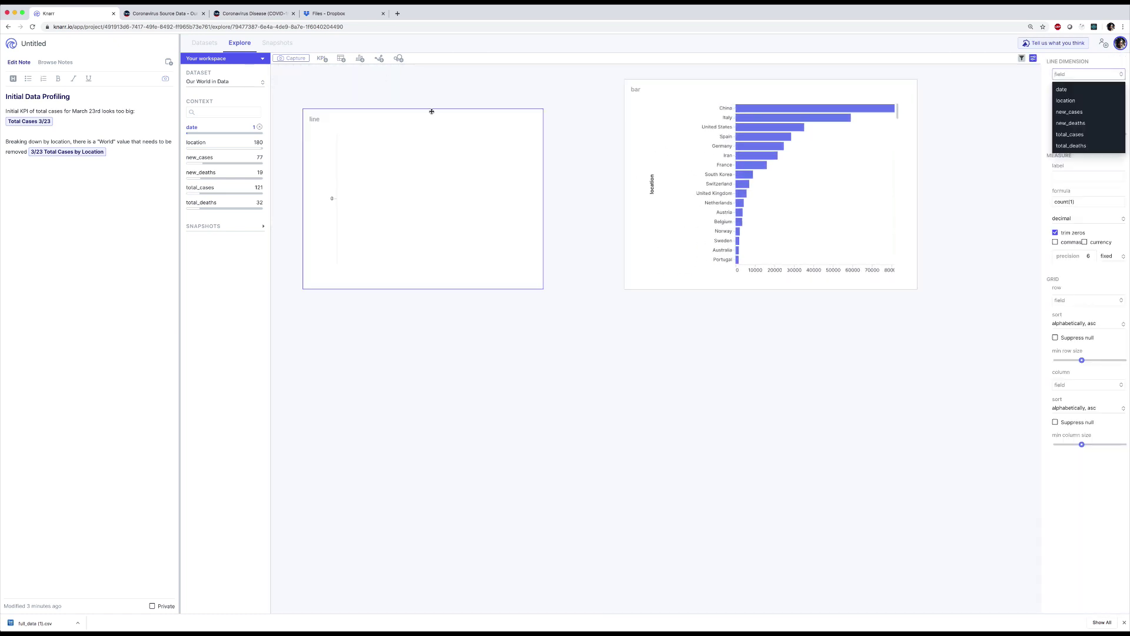
left_click(1088, 91)
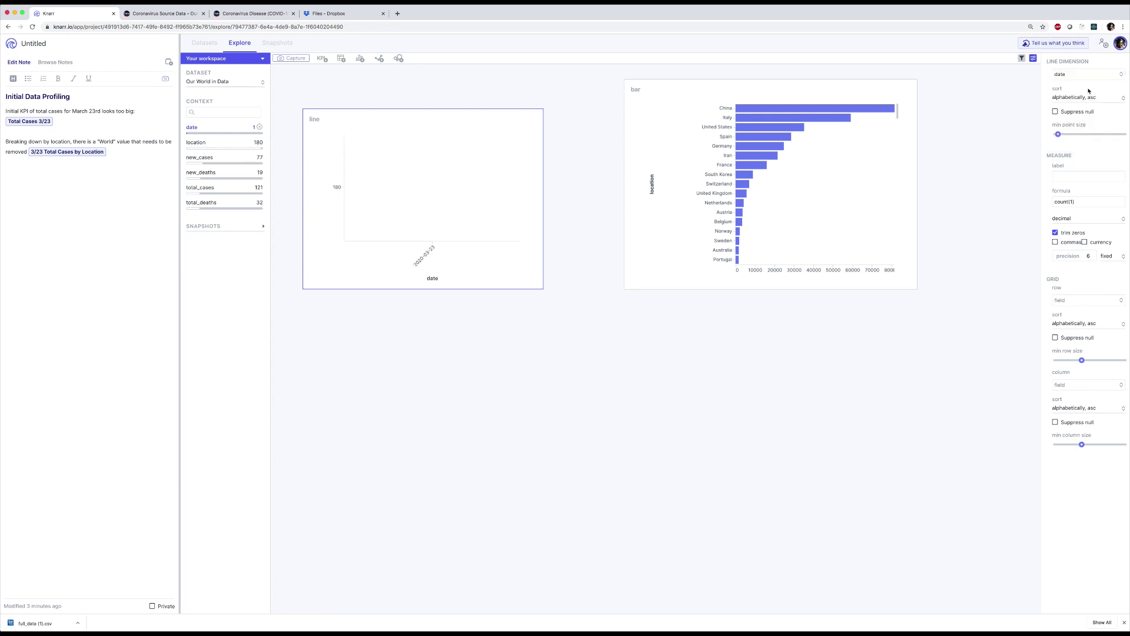
left_click(1084, 201)
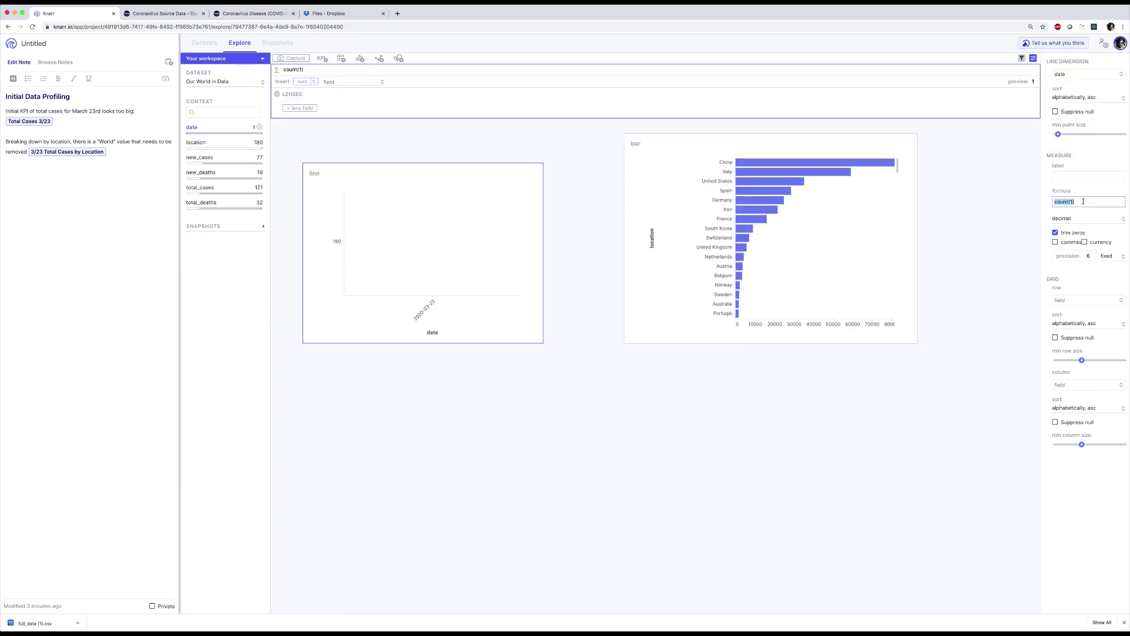
type("sum(new_cases)")
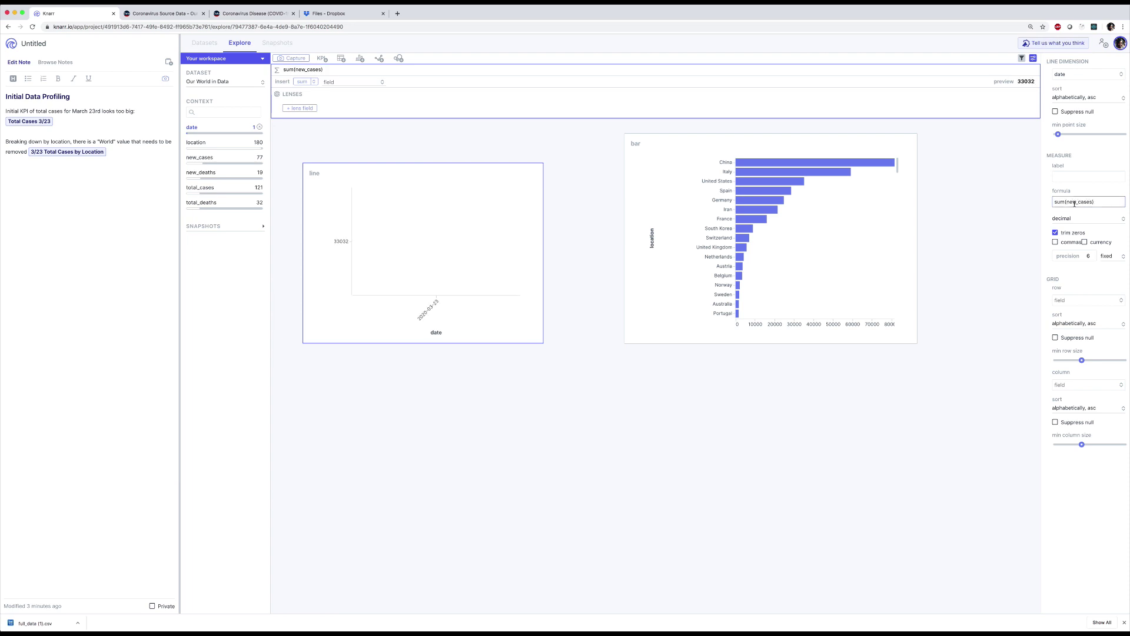
left_click(309, 147)
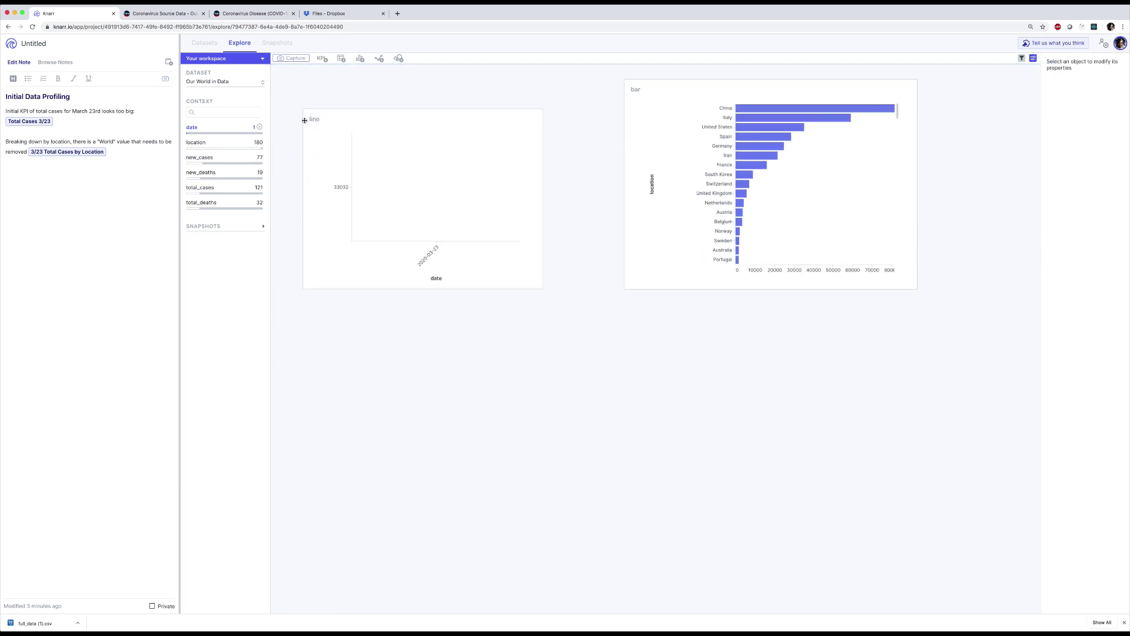
Clear the 2020-03-23 date filter so the charts cover all 84 dates
left_click(192, 127)
left_click(259, 127)
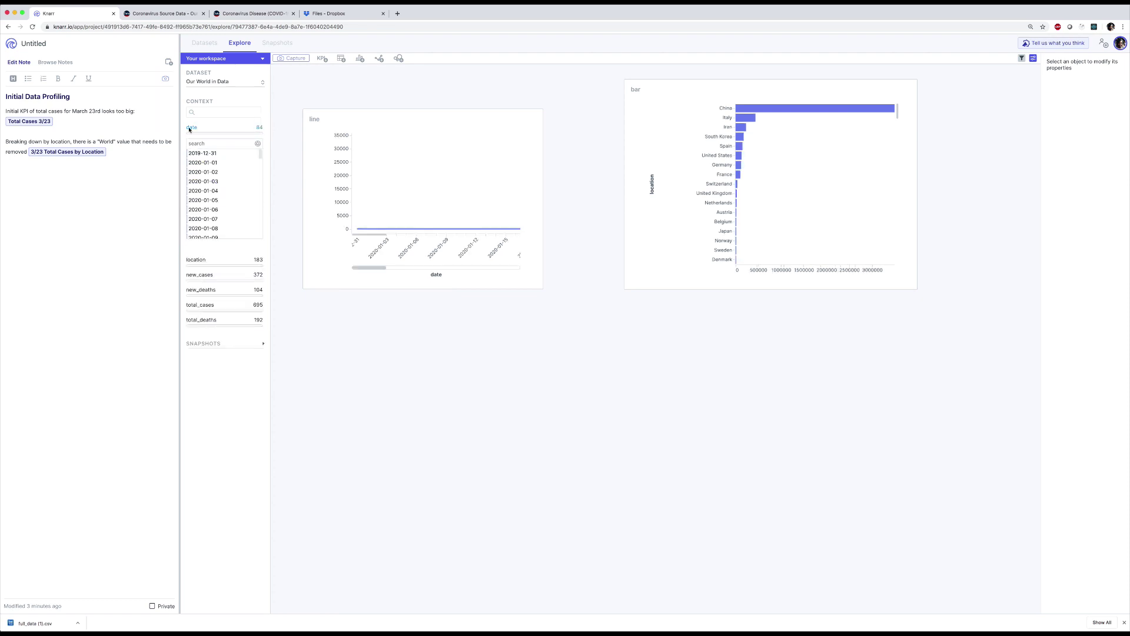
left_click(189, 127)
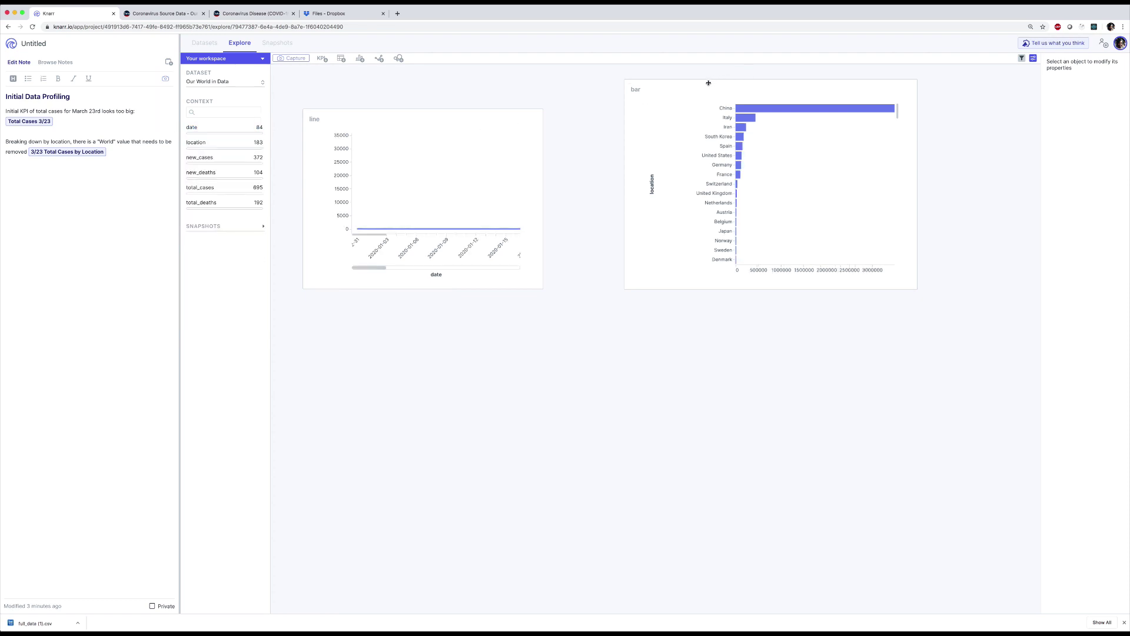
Move the bar chart to the lower left, widen the line chart, and minimise point size
left_click_drag(709, 83, 399, 344)
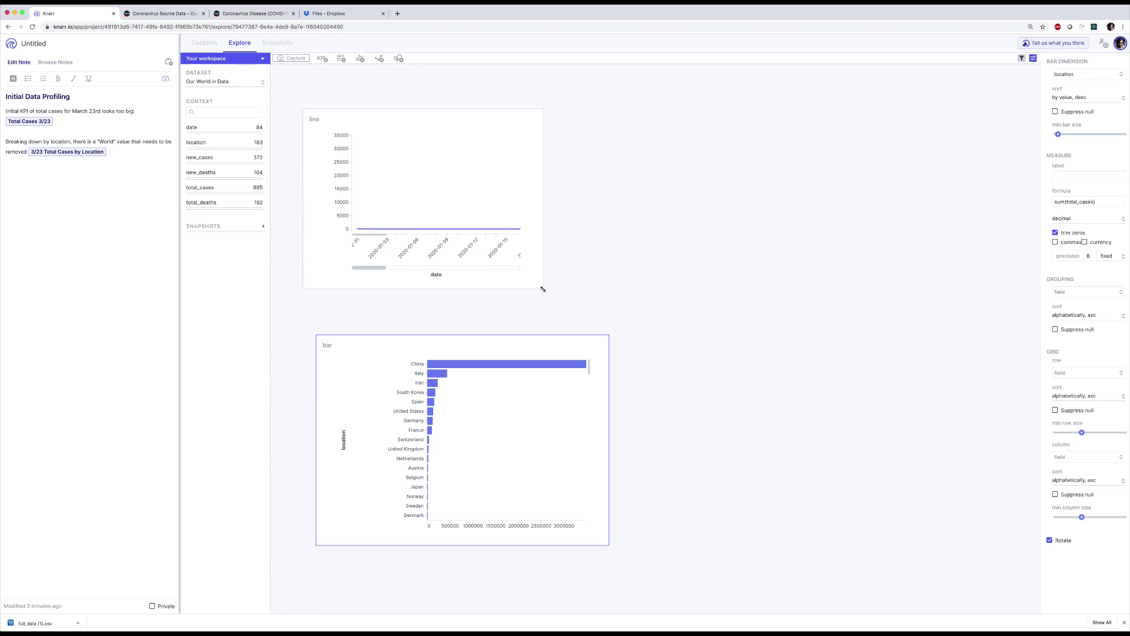
left_click_drag(542, 288, 827, 328)
left_click_drag(1058, 134, 1054, 134)
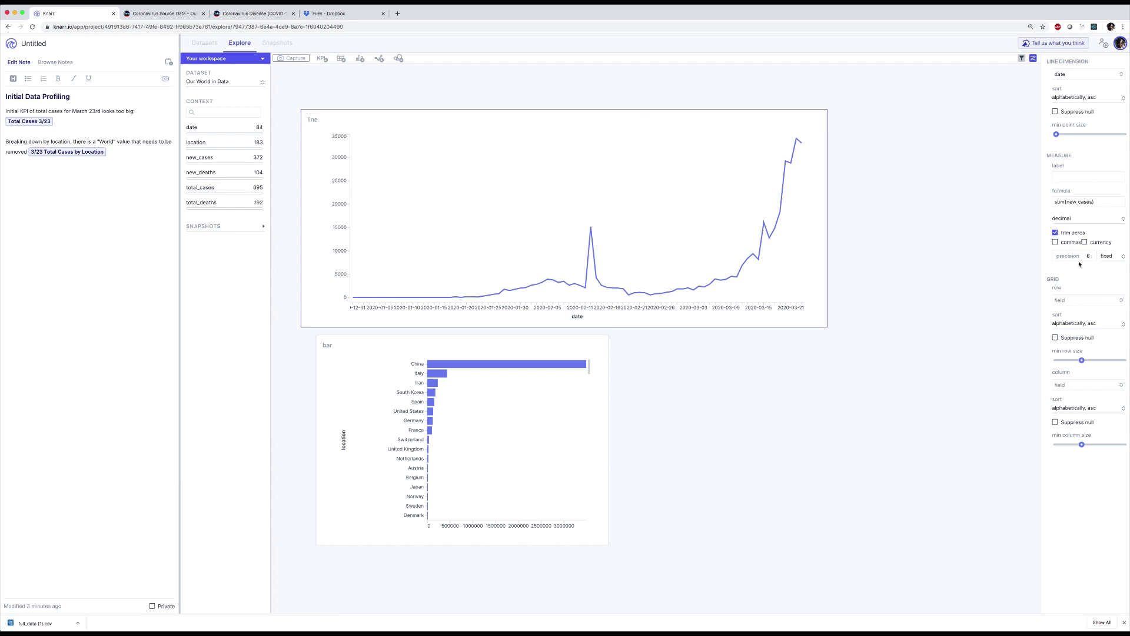
Split the line chart into grid rows by location and delete the bar chart
left_click(1065, 299)
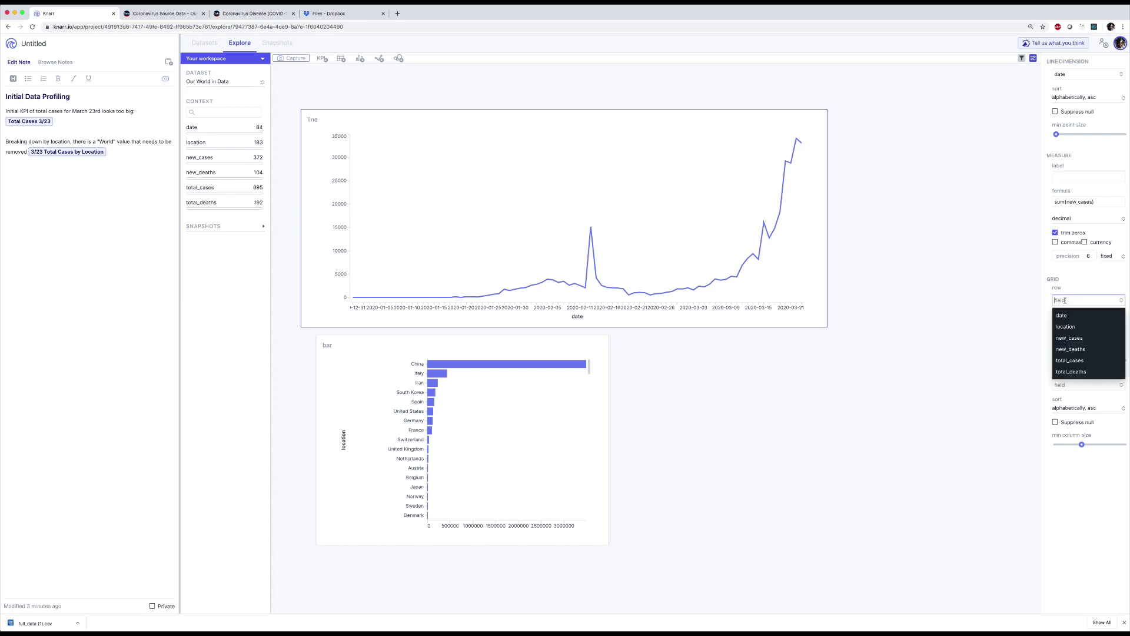
type("lo")
key("Return")
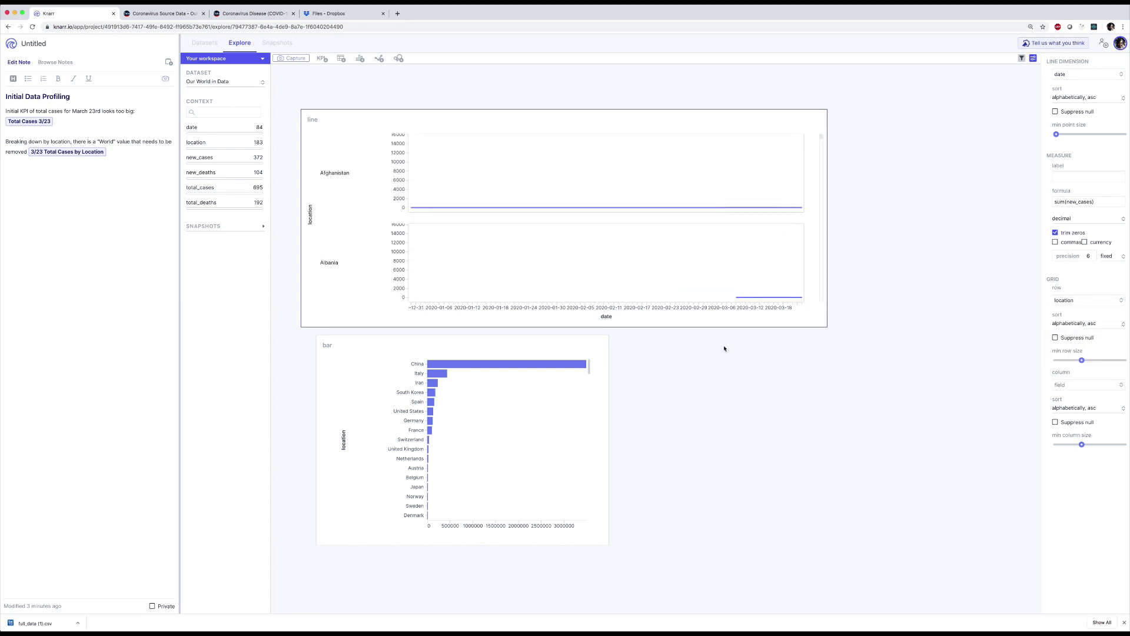
left_click(526, 339)
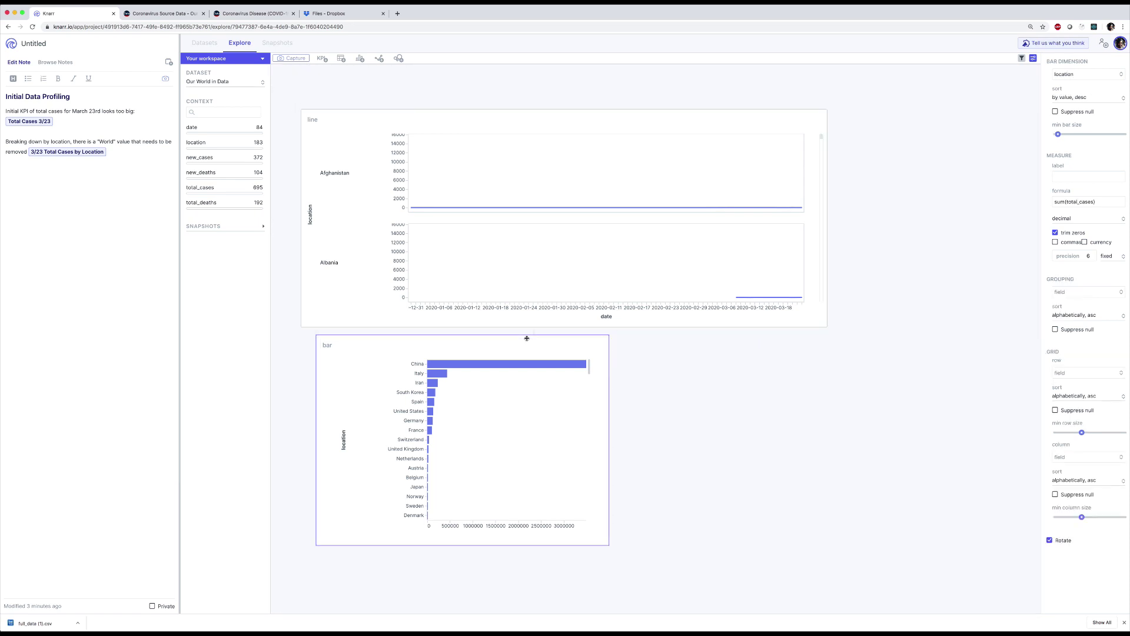
key("BackSpace")
Make the line chart taller and sort the location rows by value, descending
left_click_drag(825, 327, 822, 545)
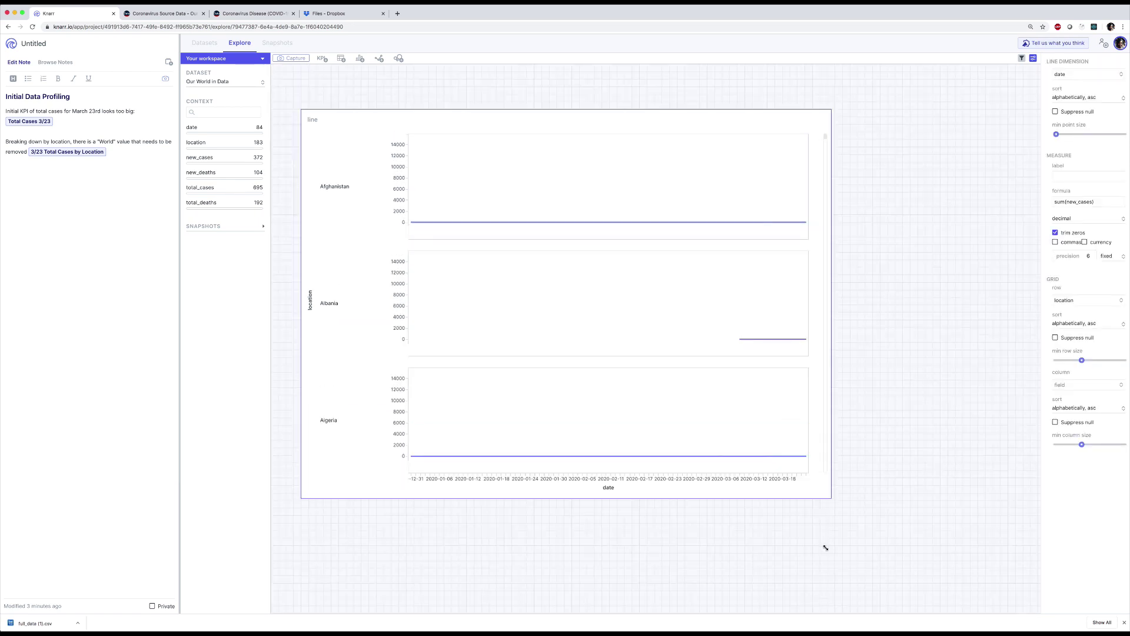
left_click(1090, 327)
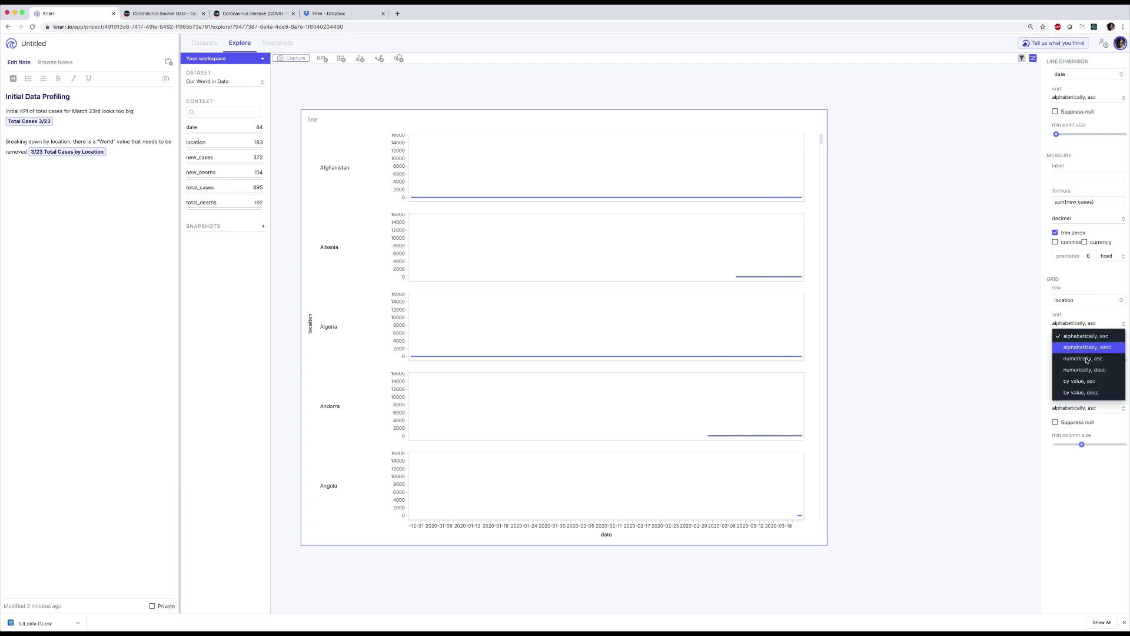
left_click(1089, 391)
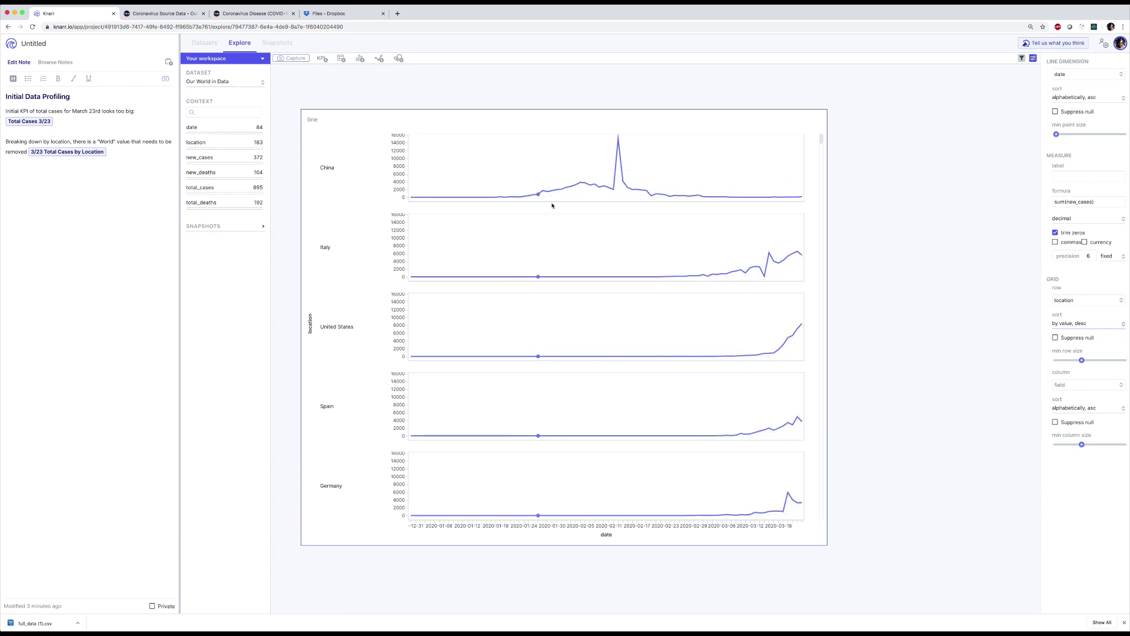
Title the chart 'Trend by Country' and add the note line 'Trends of New Cases by Country'
left_click(217, 45)
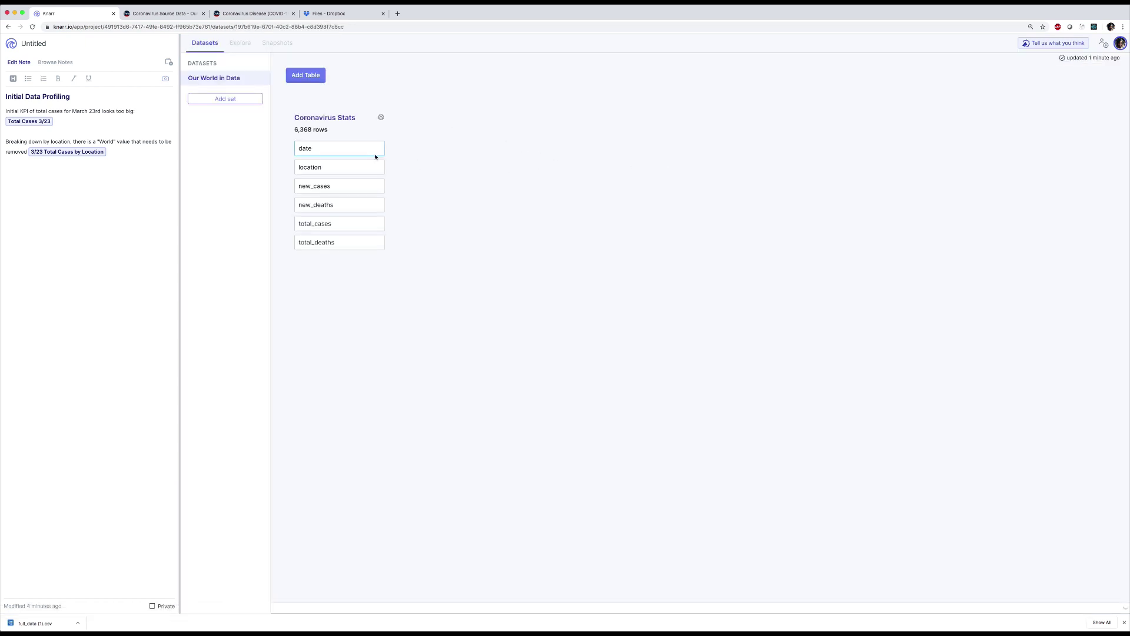
left_click(248, 49)
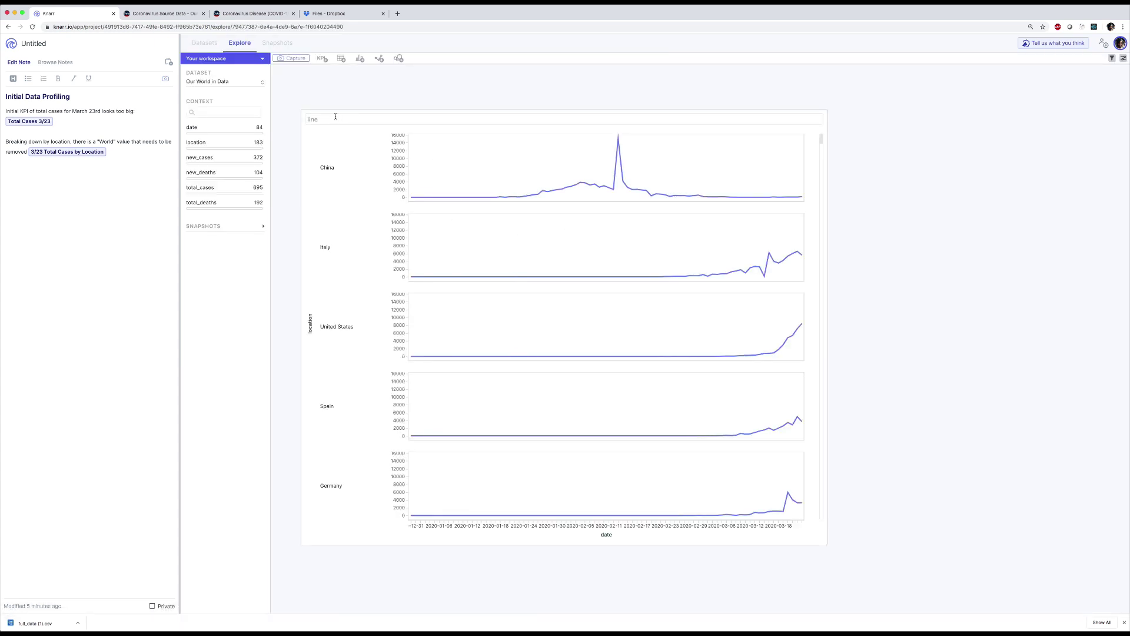
left_click(335, 116)
type("Tre")
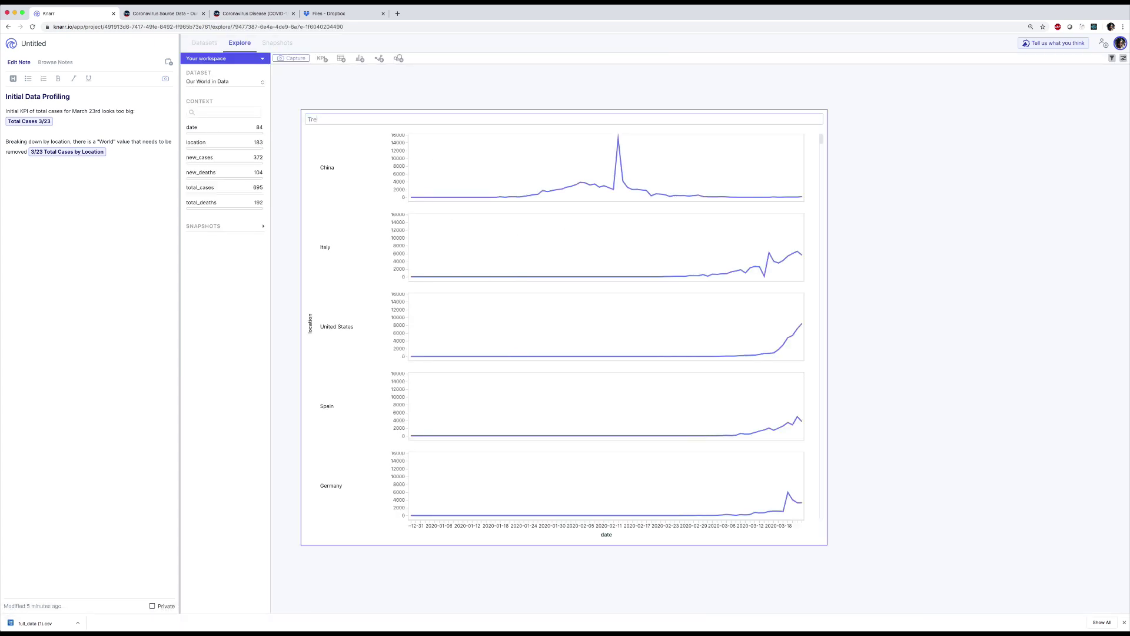
type("nd by Country")
key("Return")
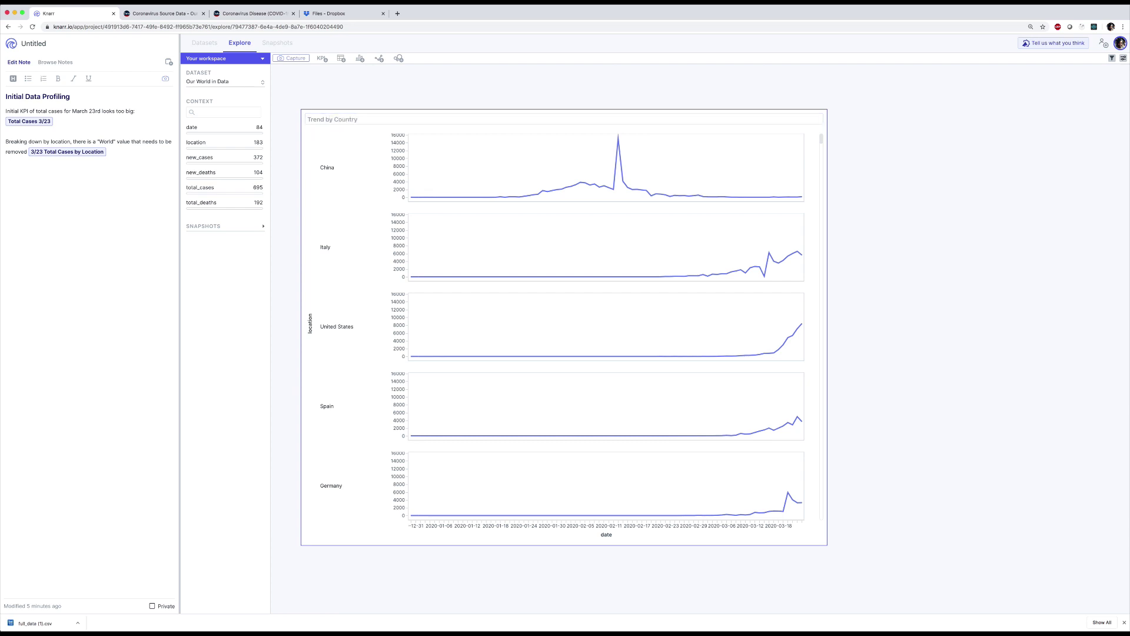
left_click(120, 179)
type("Trends of New Cases by Country")
Snapshot the trend chart into the note, review all three snapshots, then open project sharing
left_click(165, 79)
key("Return")
left_click(102, 148)
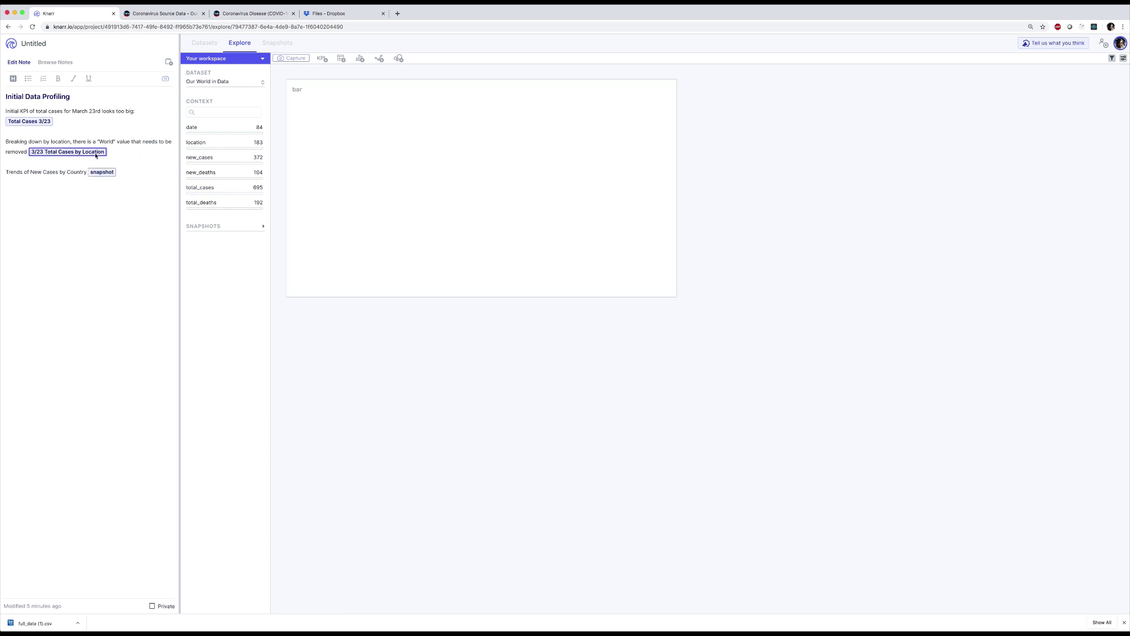
left_click(39, 123)
left_click(62, 149)
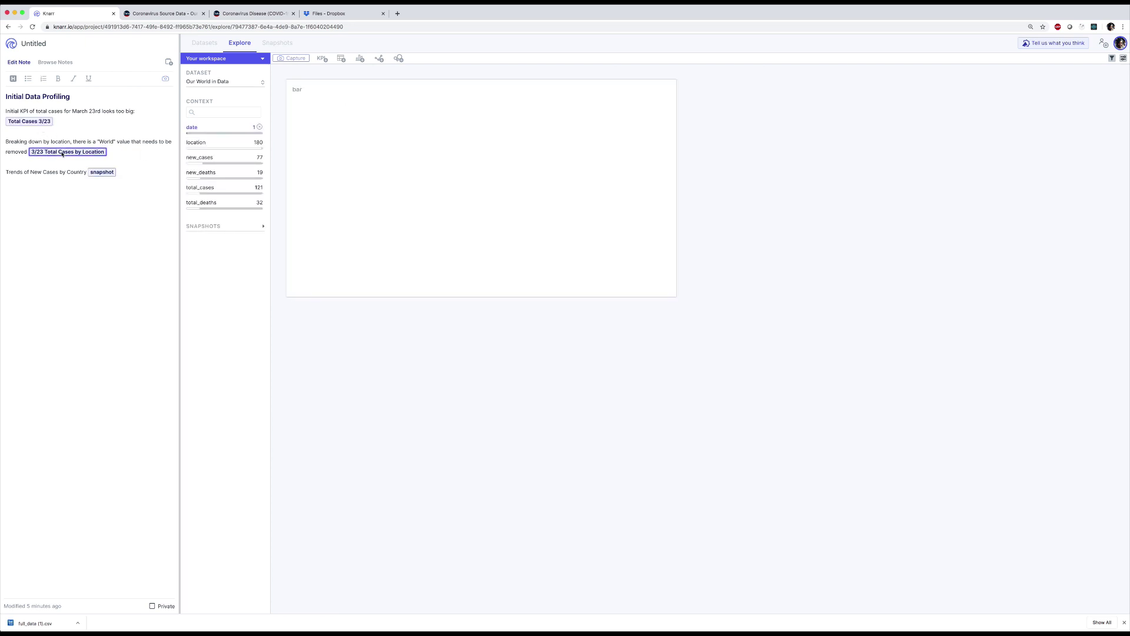
left_click(98, 172)
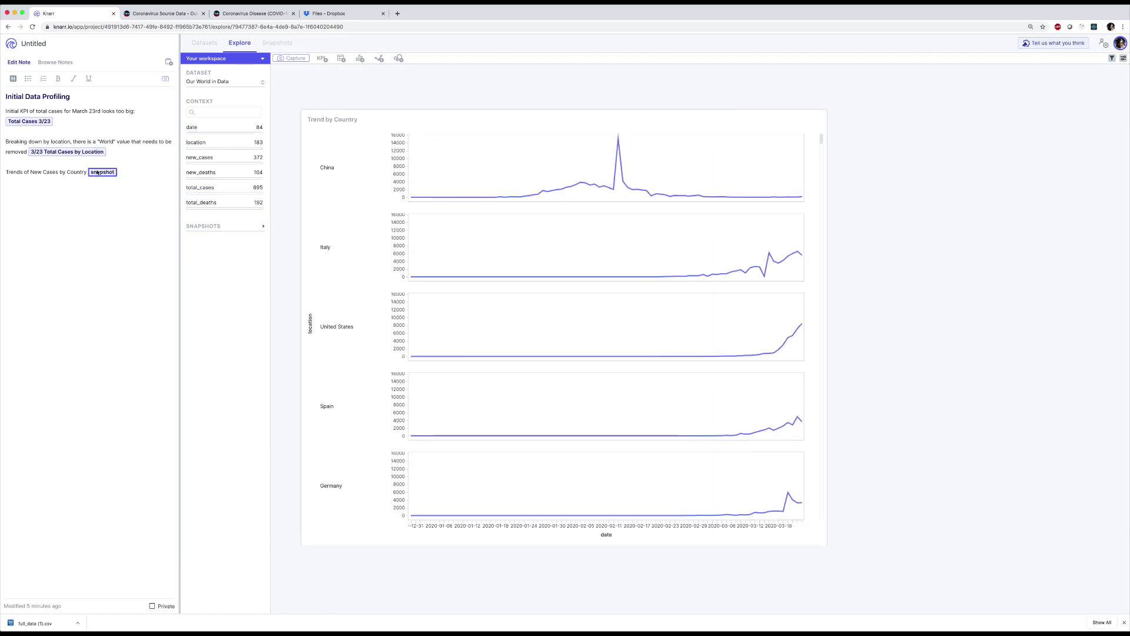
left_click(1003, 110)
left_click(1104, 46)
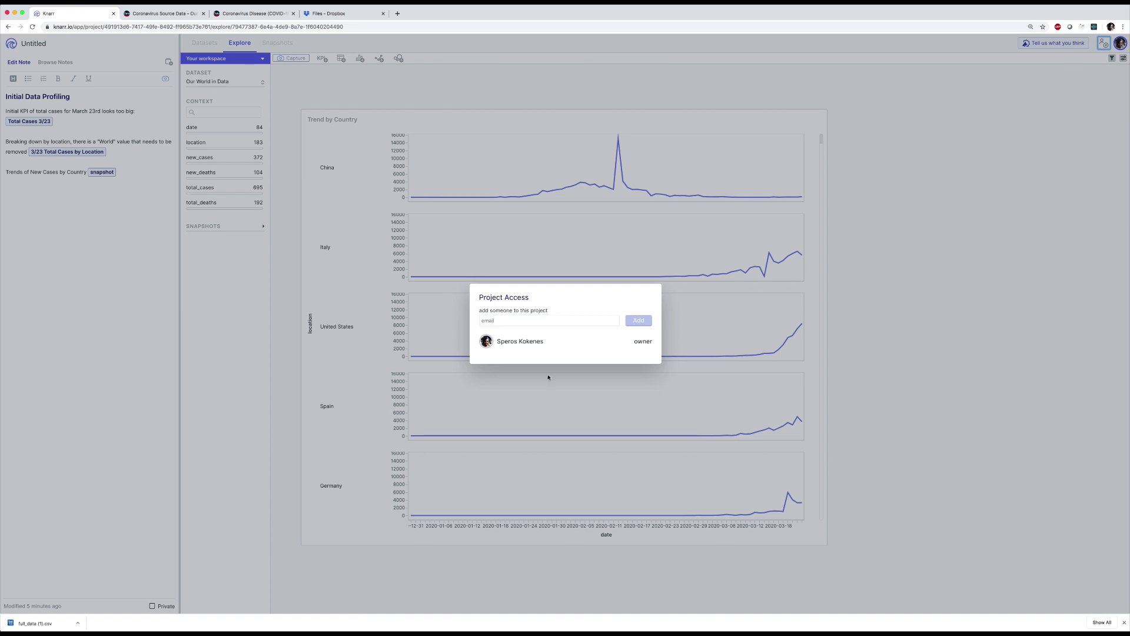
Add the collaborator by their e-mail address in Project Access, then open the notes list
left_click(504, 320)
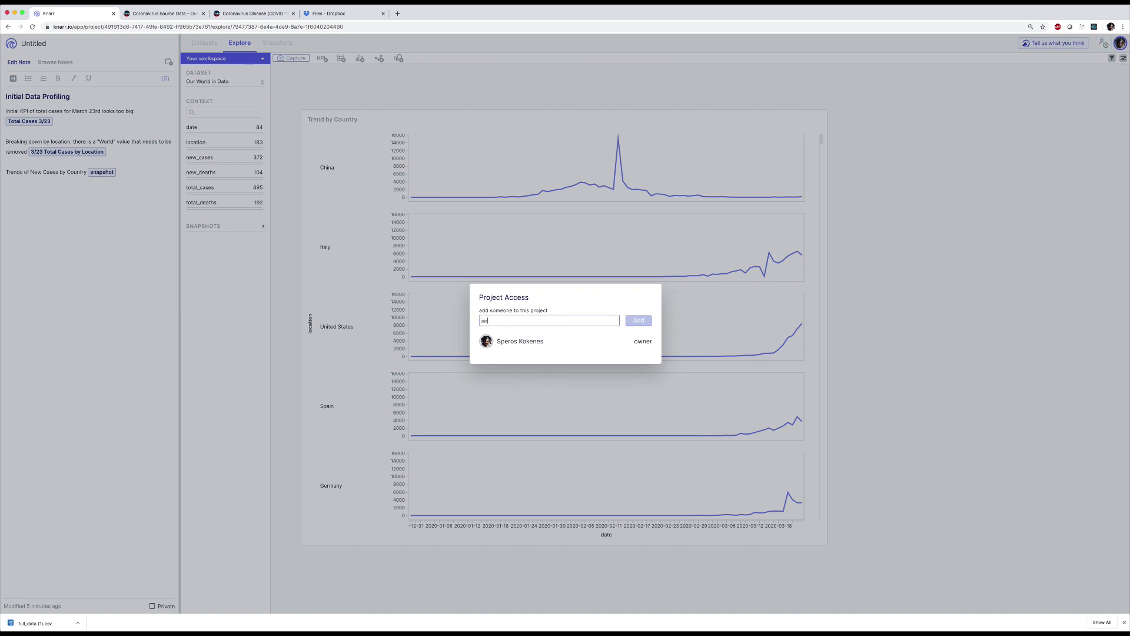
key("Tab")
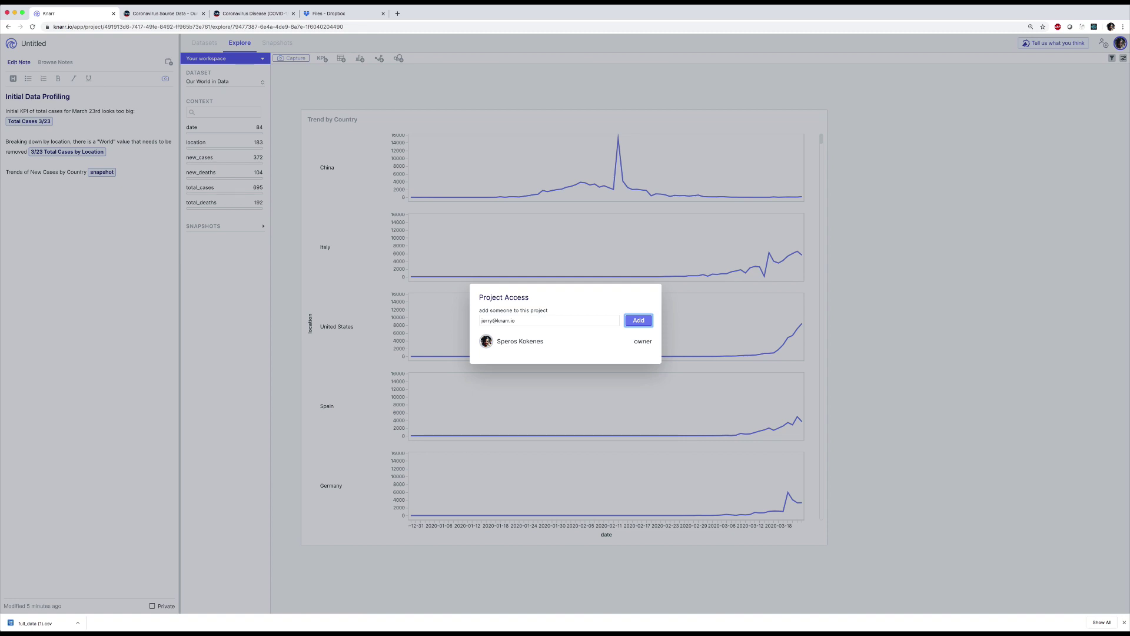
key("Return")
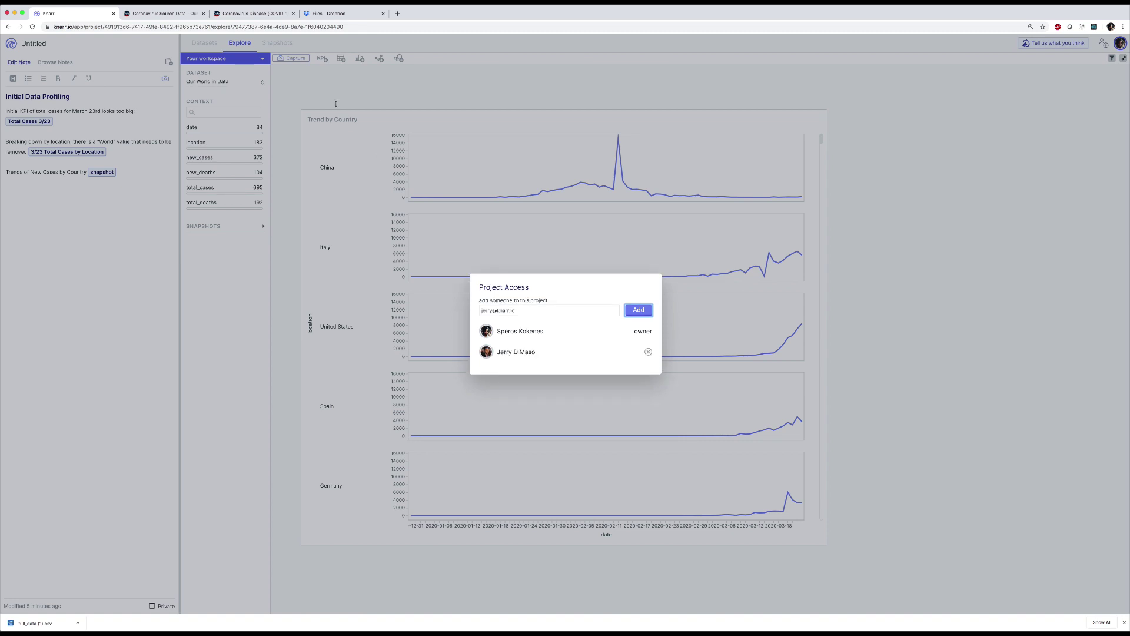
left_click(336, 103)
left_click(61, 64)
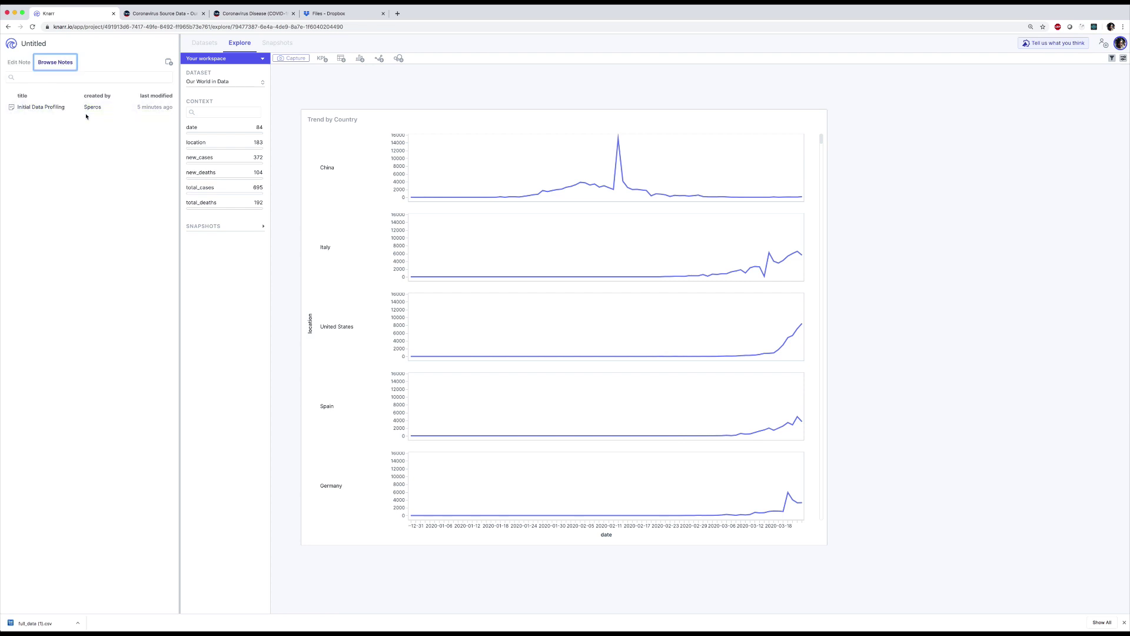
left_click(19, 62)
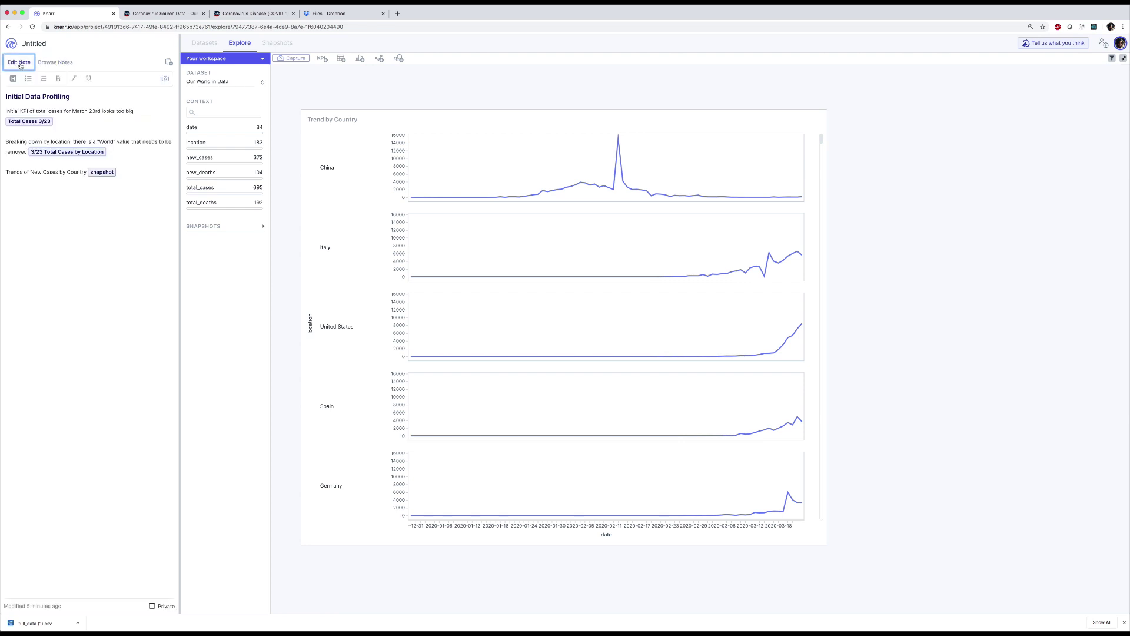
triple_click(137, 177)
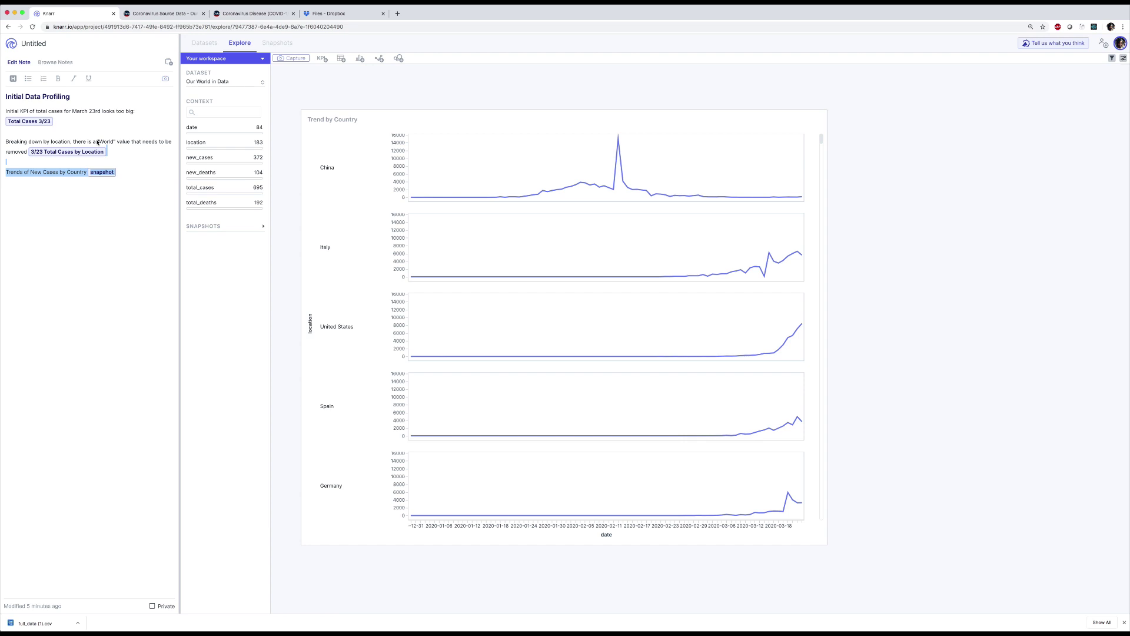
key("Left")
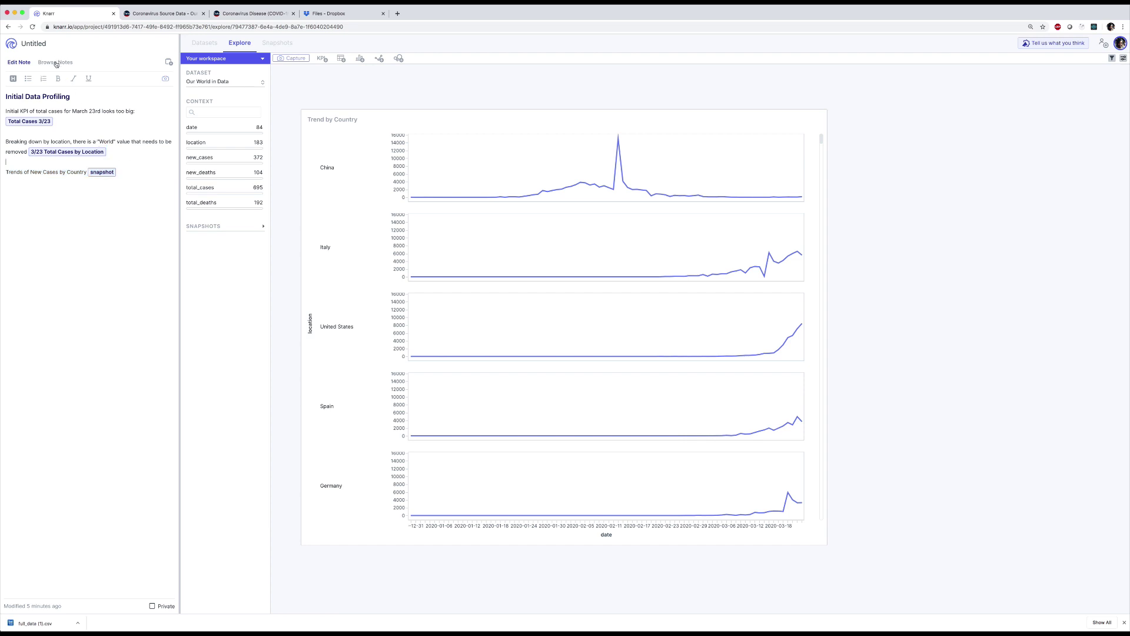
left_click(56, 63)
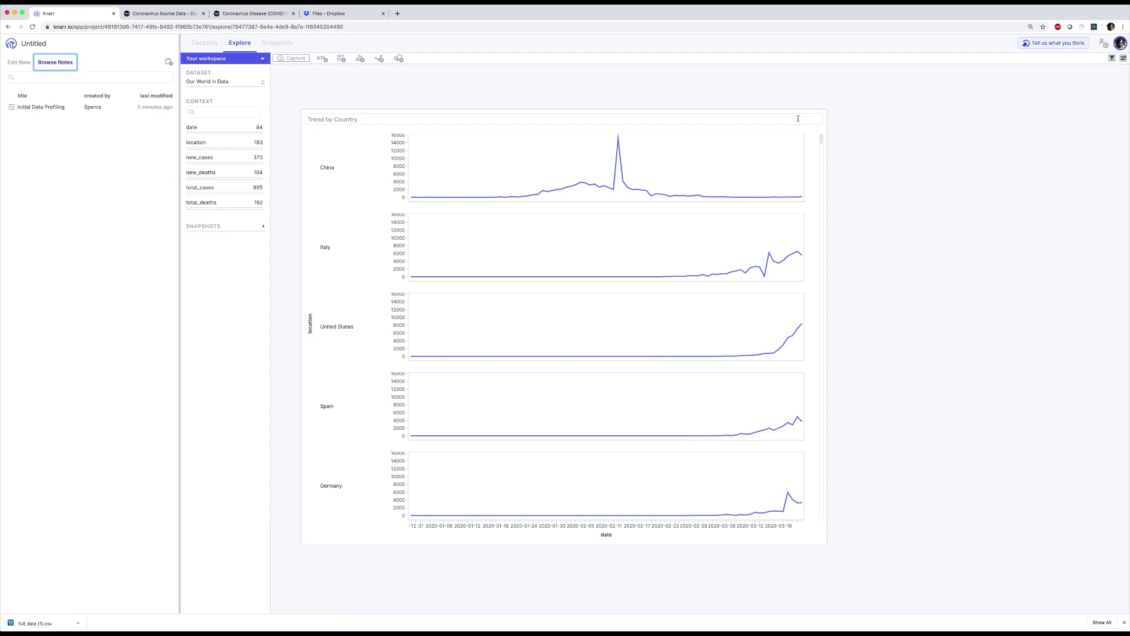